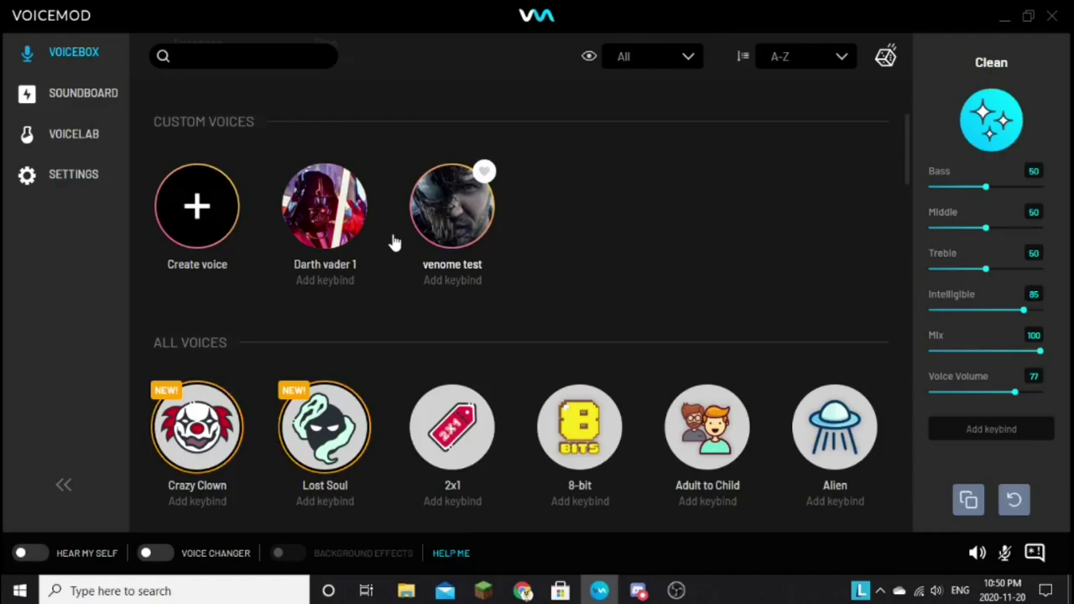
- Turn on the voice changer, and play and stop the swvader02 sound on the soundboard
left_click(83, 94)
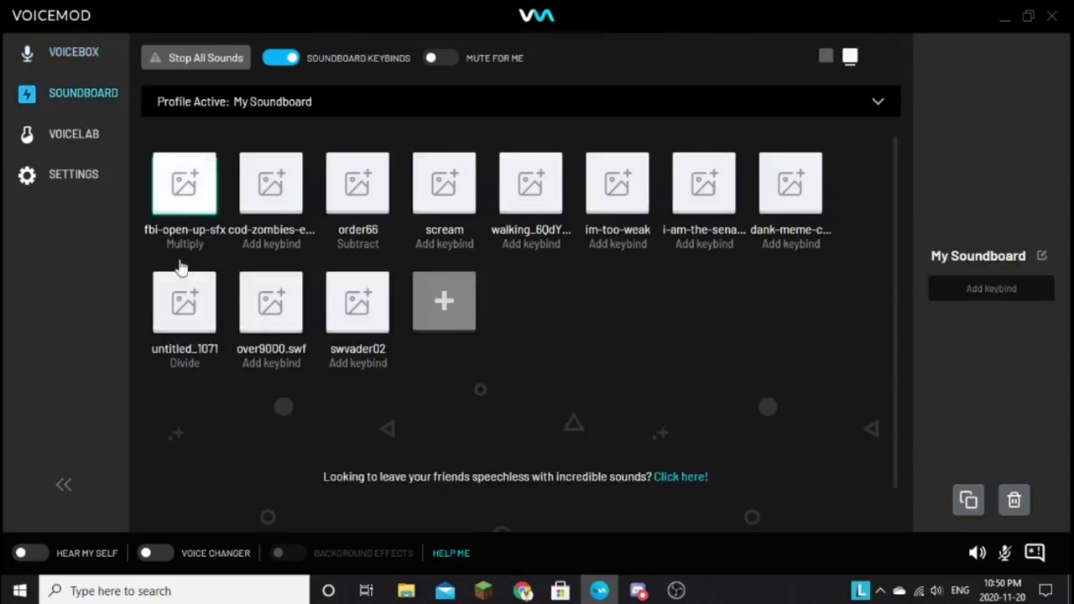
left_click(158, 556)
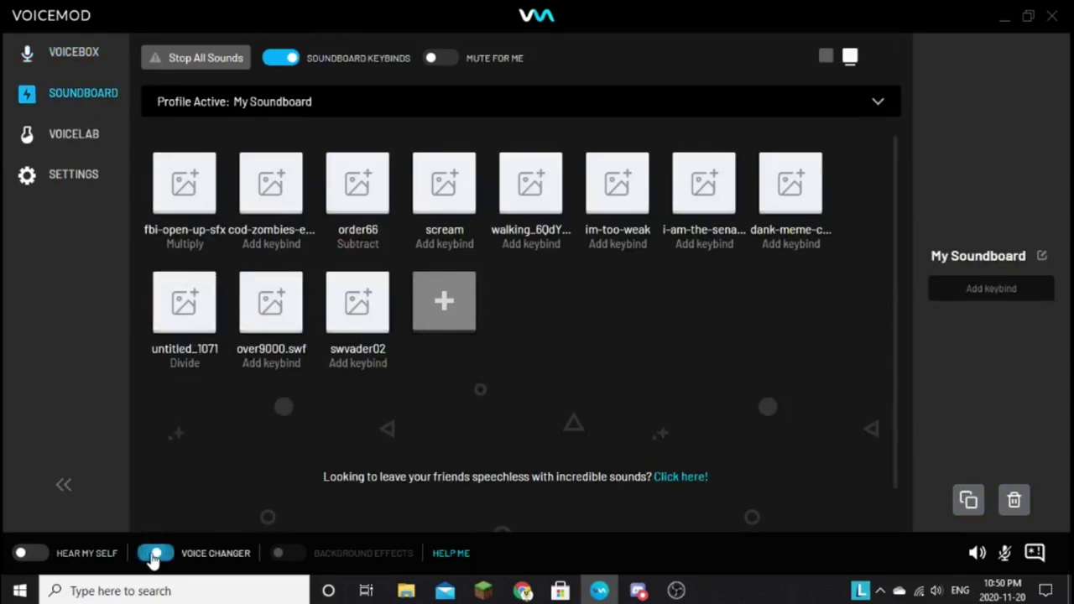
left_click(25, 554)
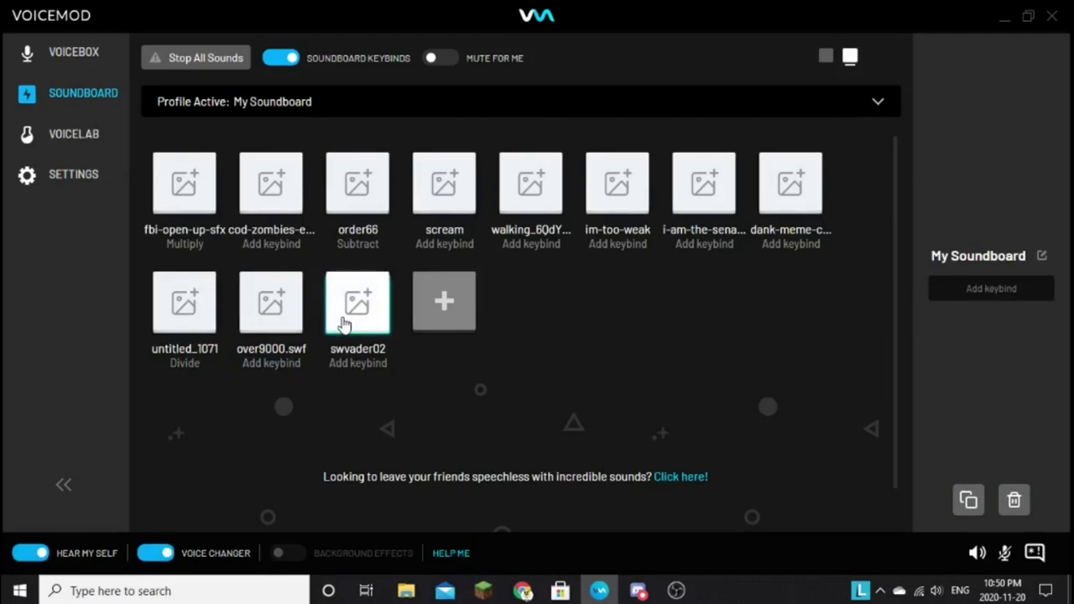
left_click(27, 554)
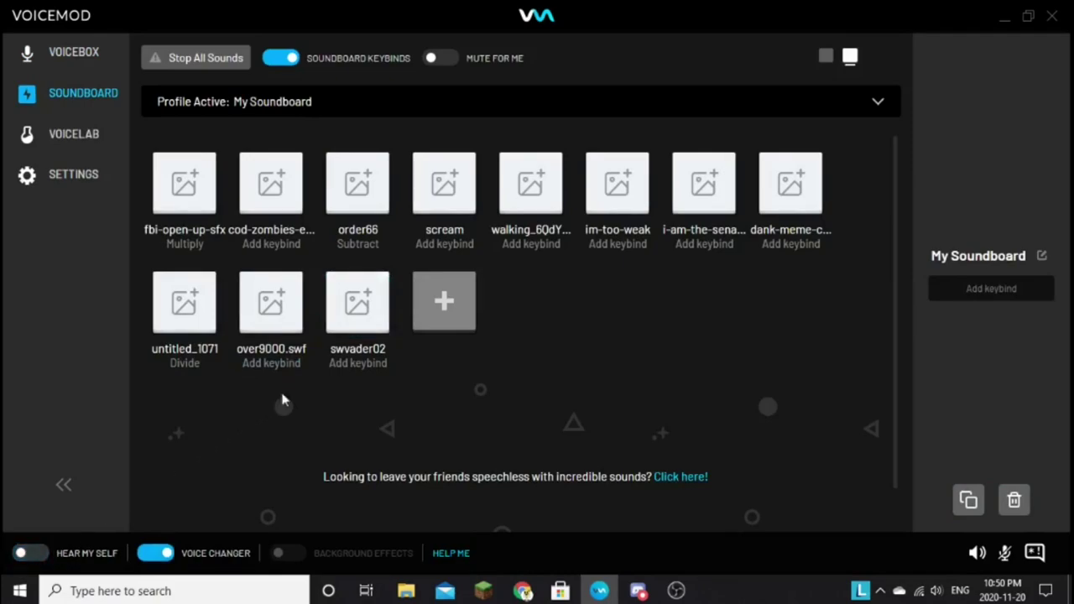
left_click(361, 324)
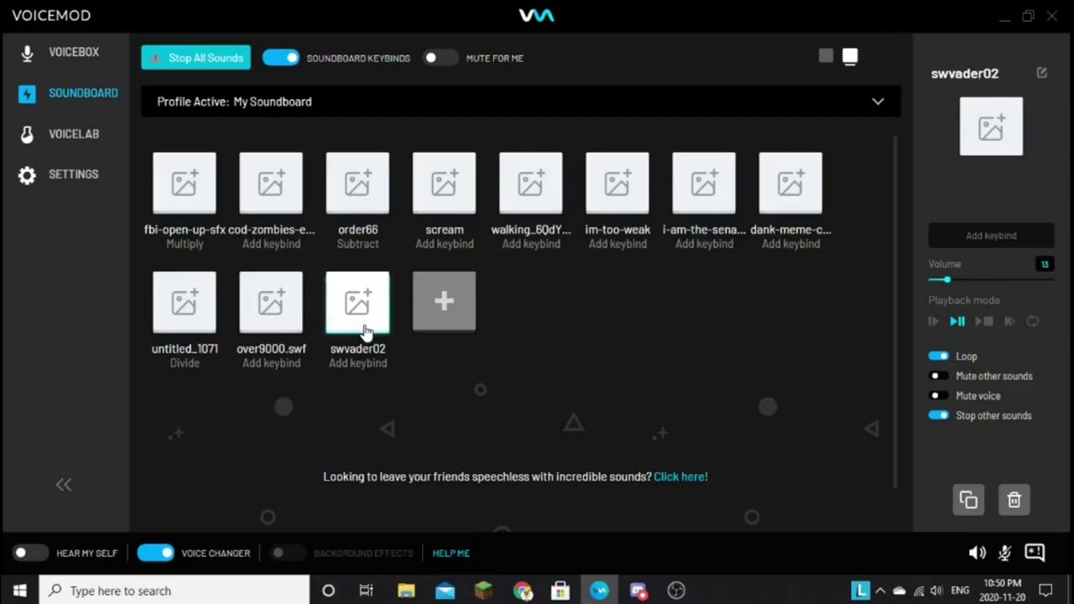
left_click(180, 58)
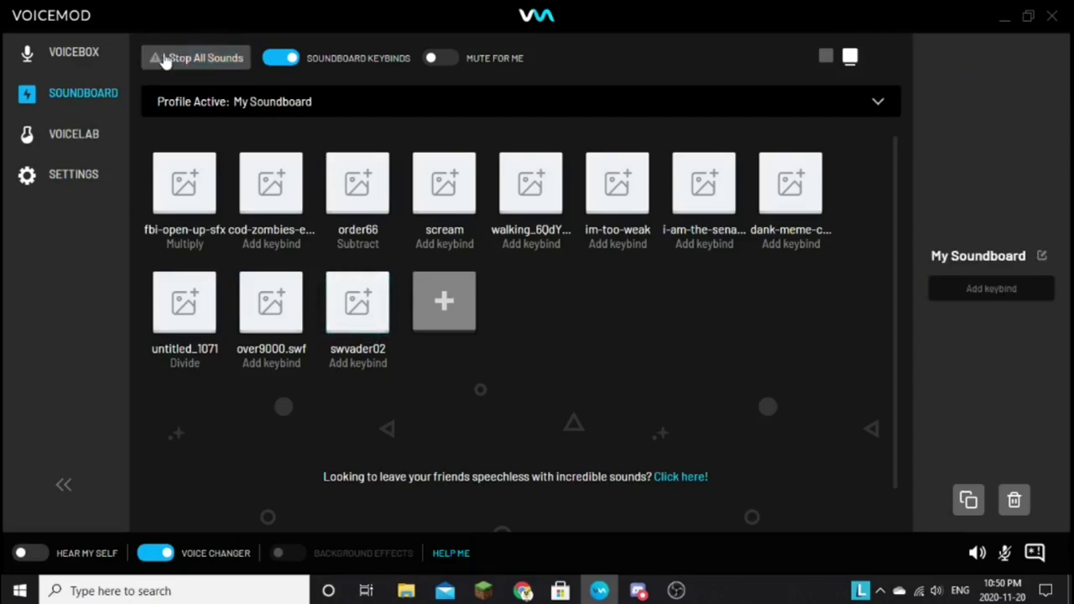
- Select the Darth vader 1 custom voice in the Voicebox
left_click(88, 60)
scroll(324, 240, "down", 3)
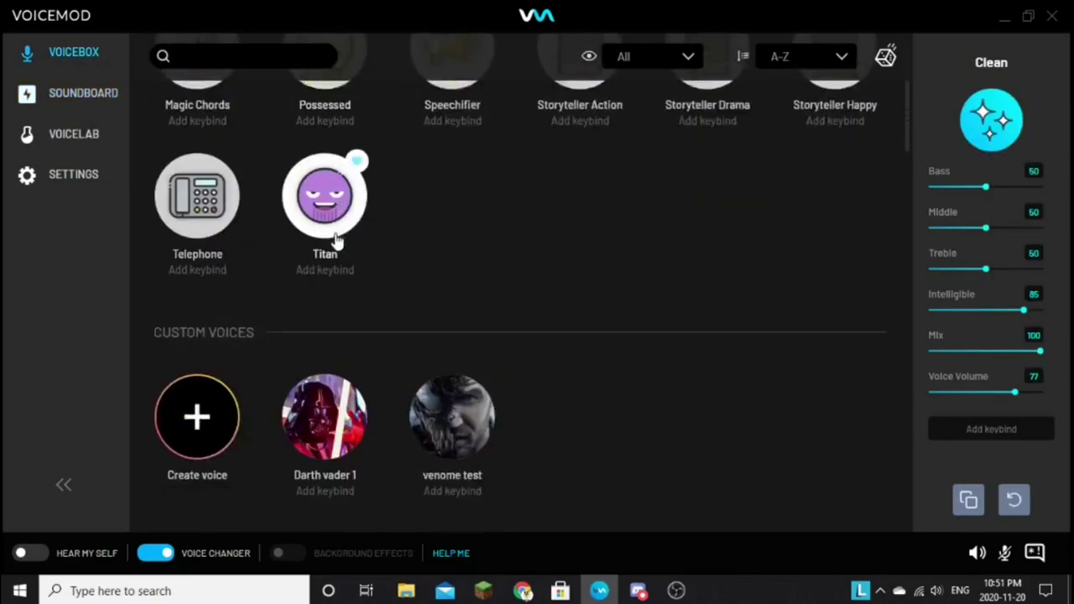
left_click(326, 424)
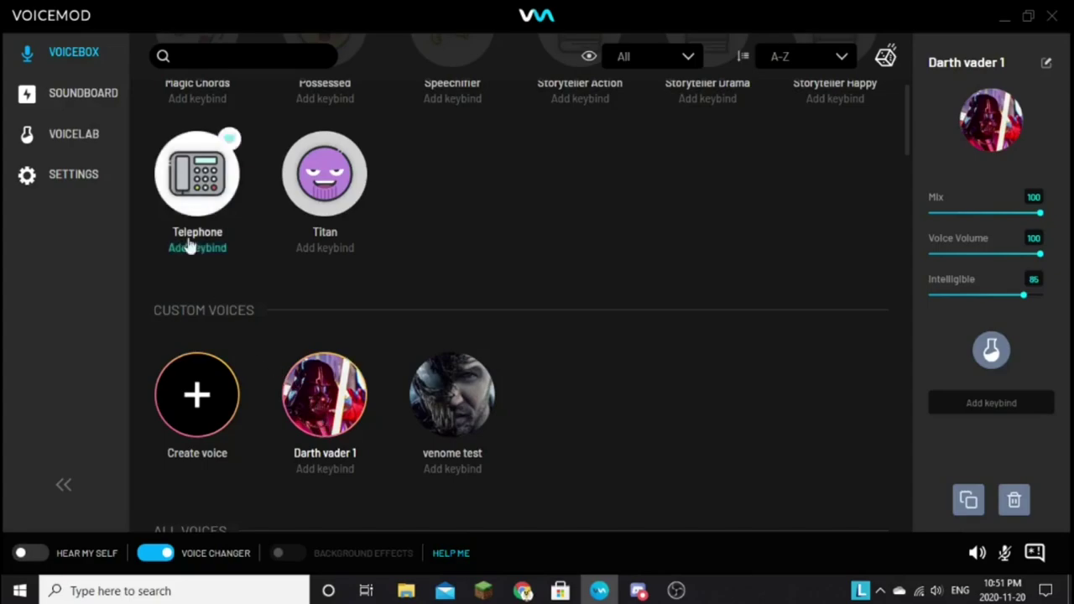
- Revisit the soundboard briefly, and switch the active voice in the Voicebox favorites back to Clean
left_click(94, 103)
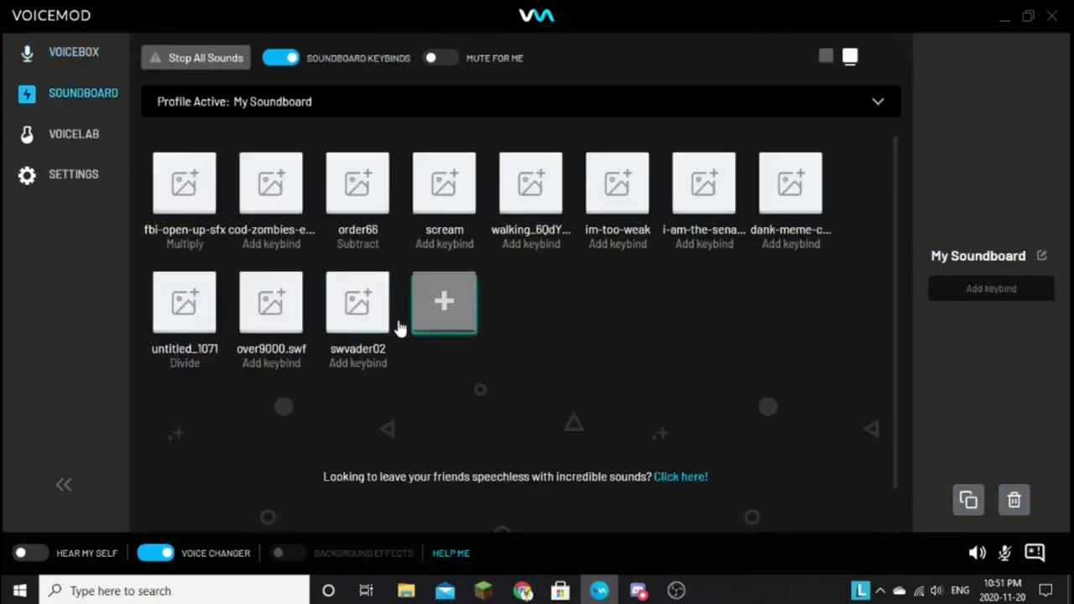
left_click(74, 57)
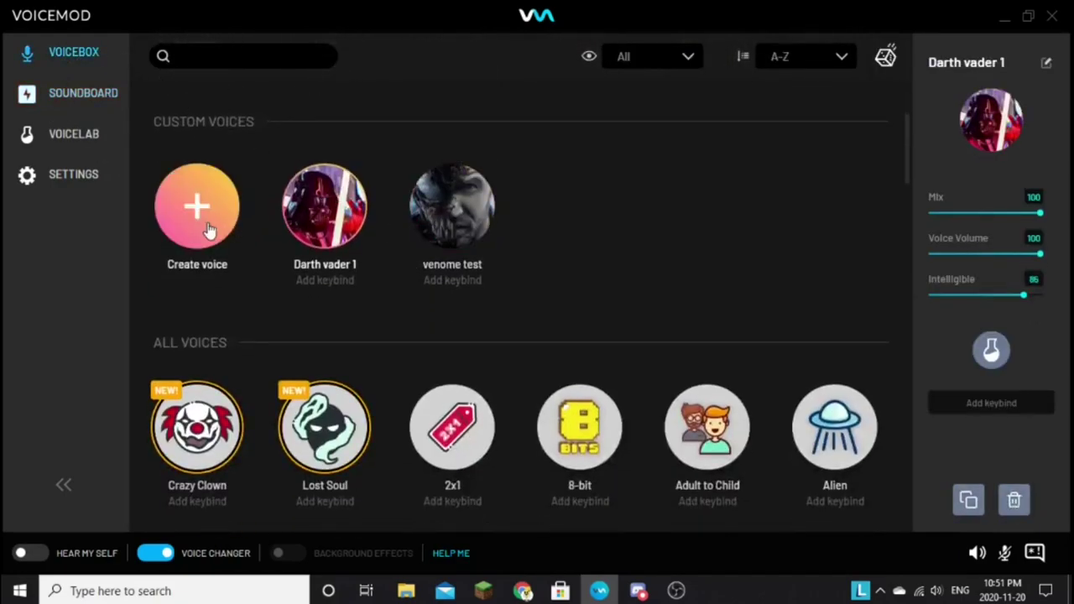
scroll(201, 193, "up", 5)
left_click(201, 173)
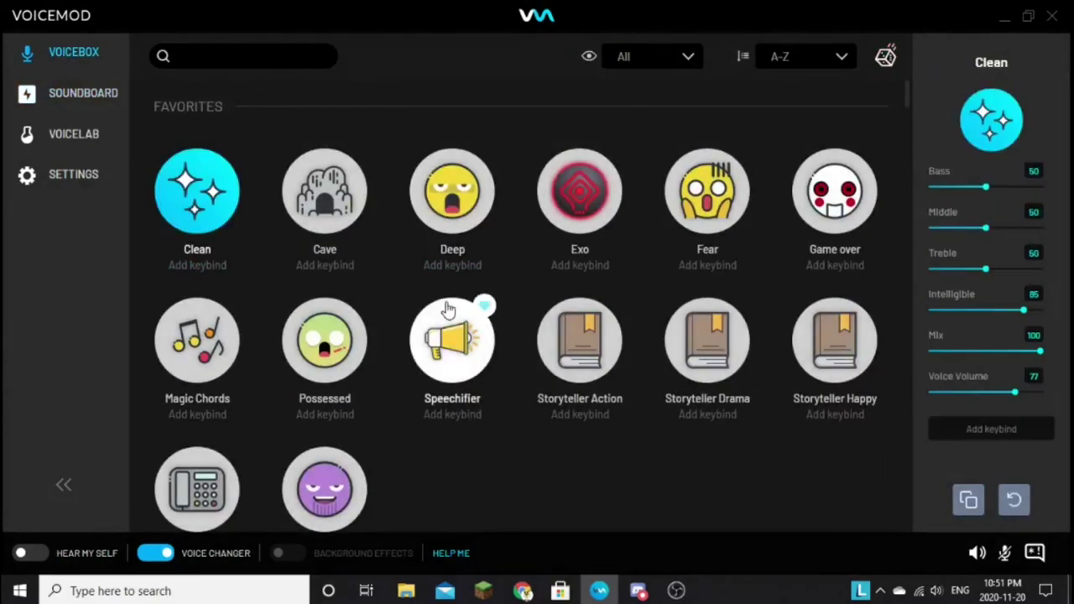
- Turn off the voice changer and open the Darth vader 1 custom voice for editing in the Voicelab
scroll(445, 303, "down", 5)
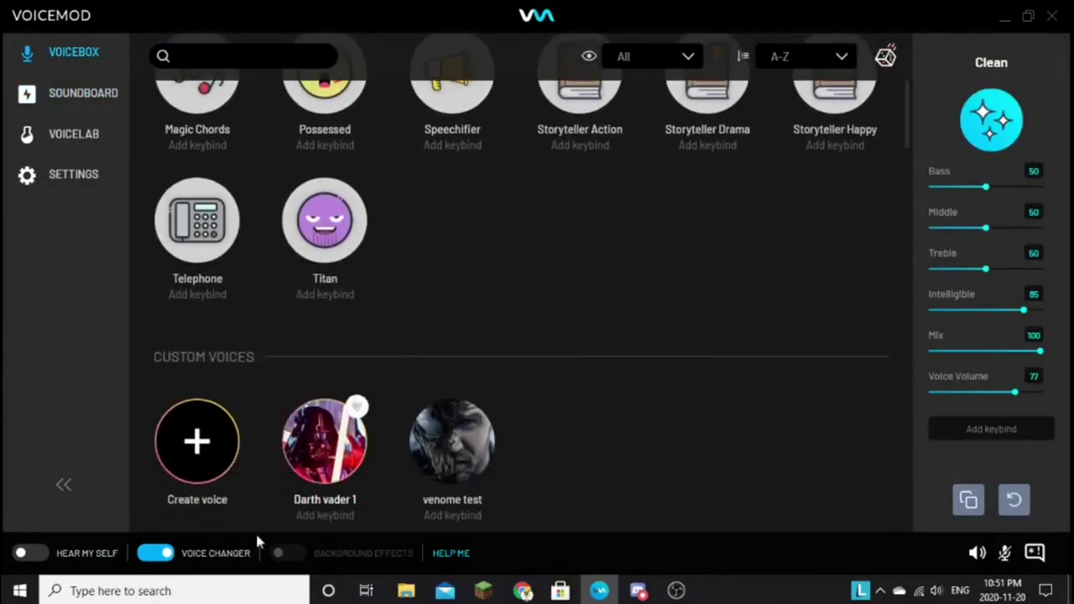
left_click(164, 553)
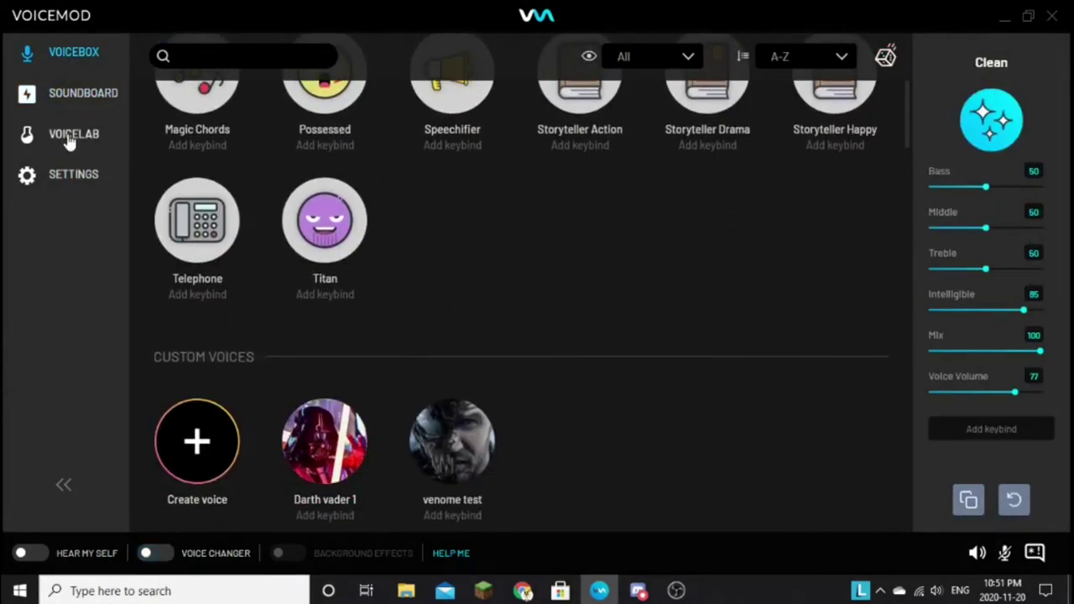
left_click(310, 456)
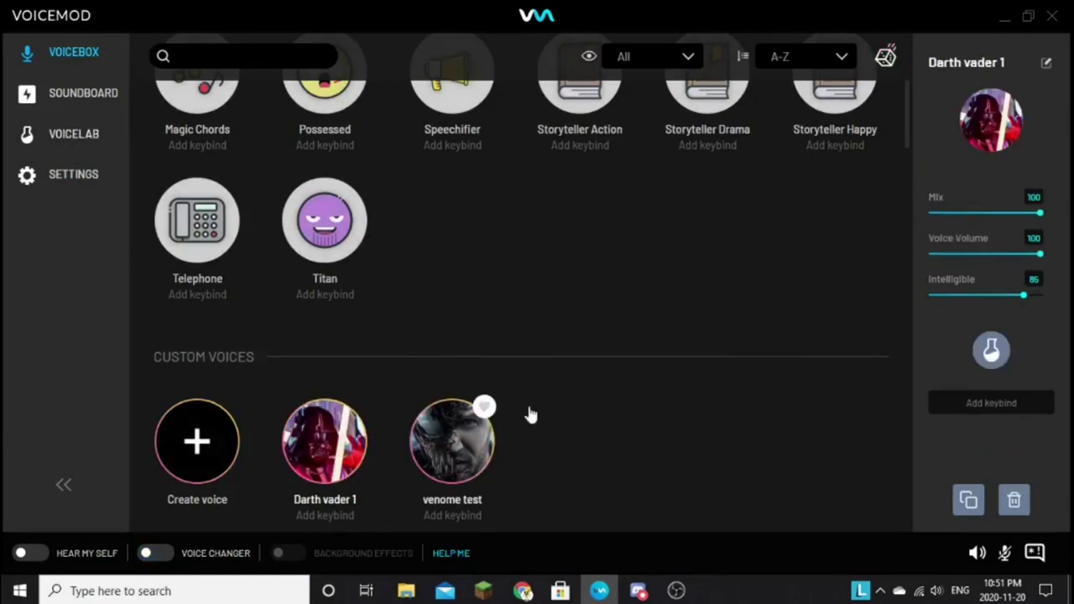
left_click(991, 352)
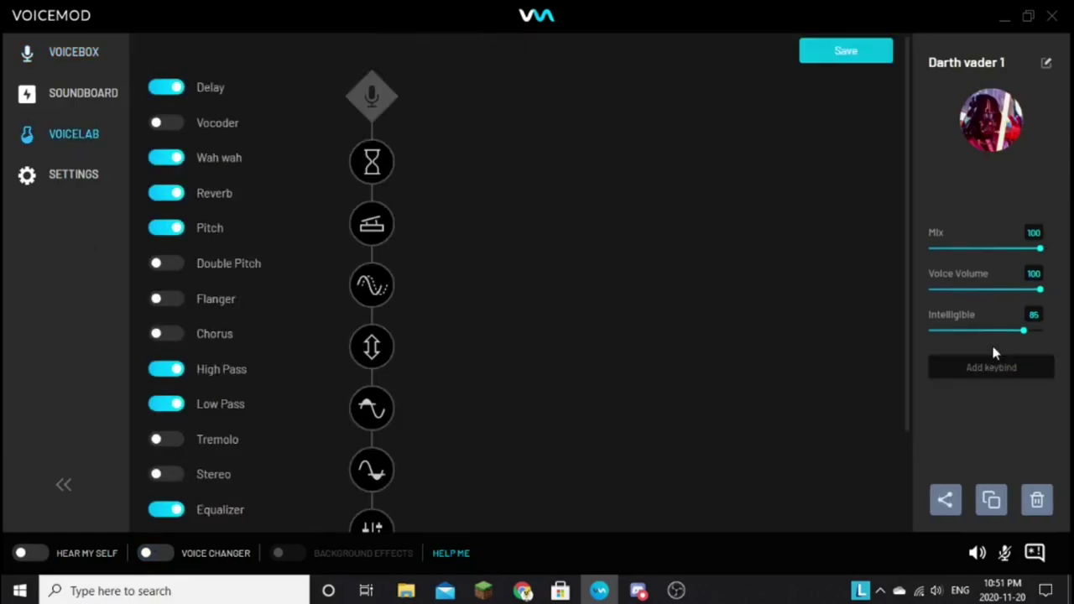
- Examine the Delay, Wah wah, Reverb, Pitch, High Pass, Low Pass and Equalizer settings of the Darth vader 1 voice
left_click(369, 161)
scroll(216, 101, "down", 1)
scroll(217, 101, "up", 1)
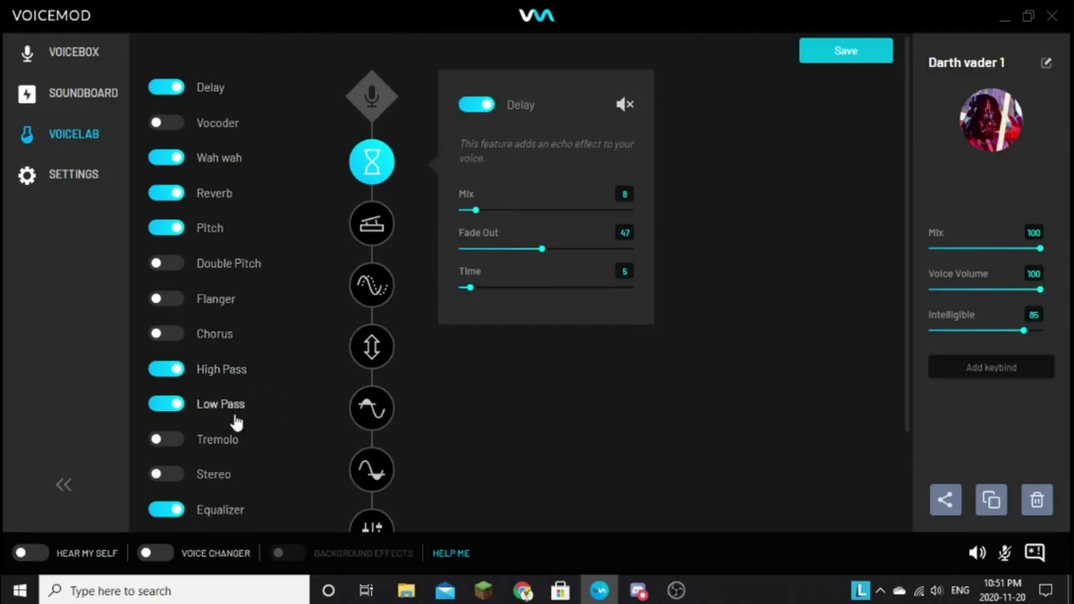
scroll(236, 417, "down", 3)
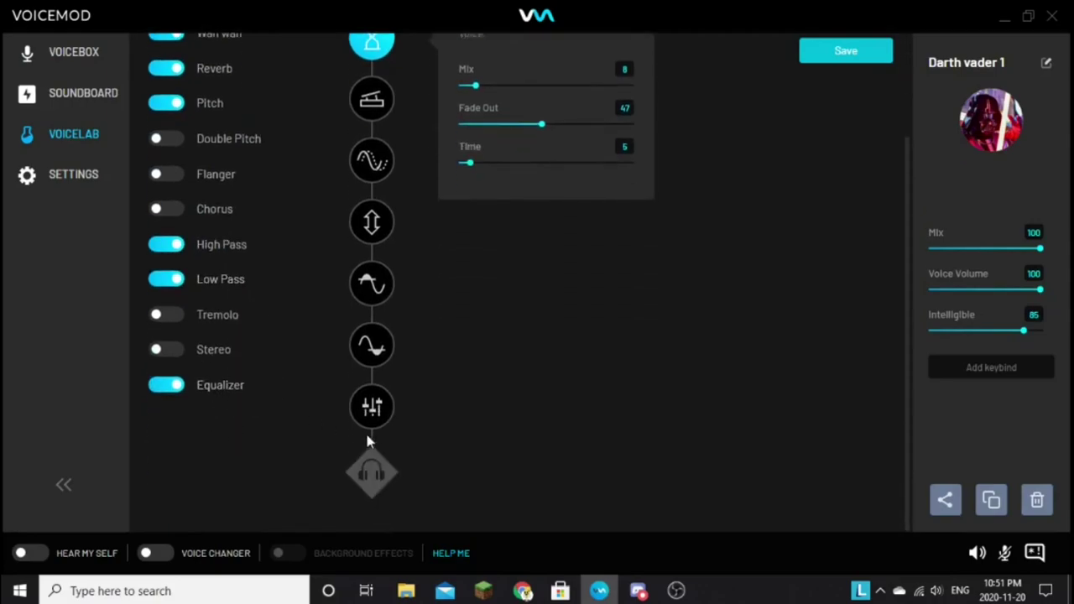
scroll(366, 440, "up", 3)
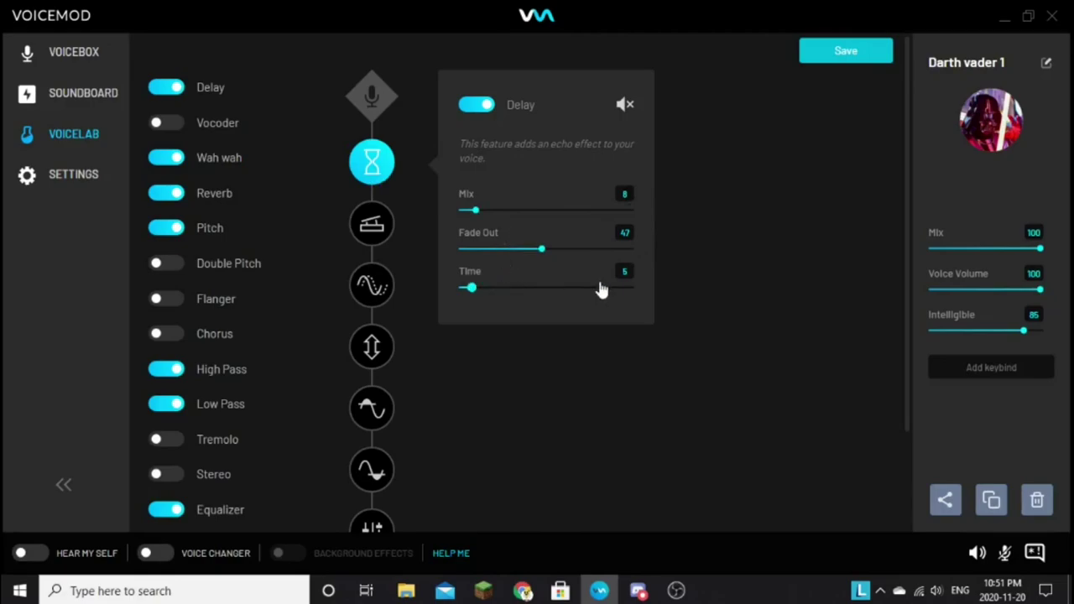
left_click(373, 225)
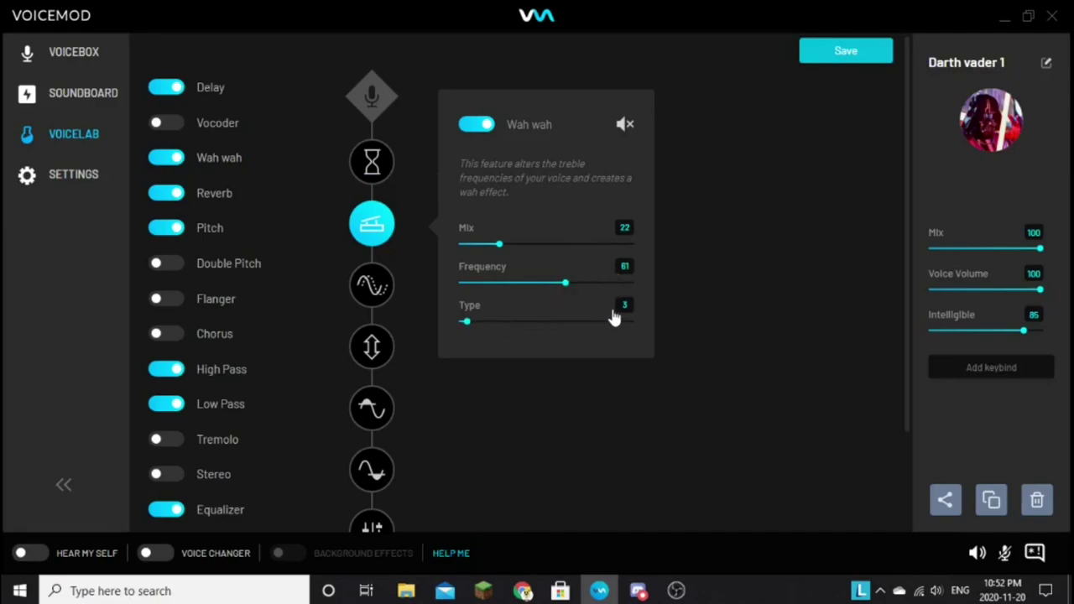
left_click(377, 296)
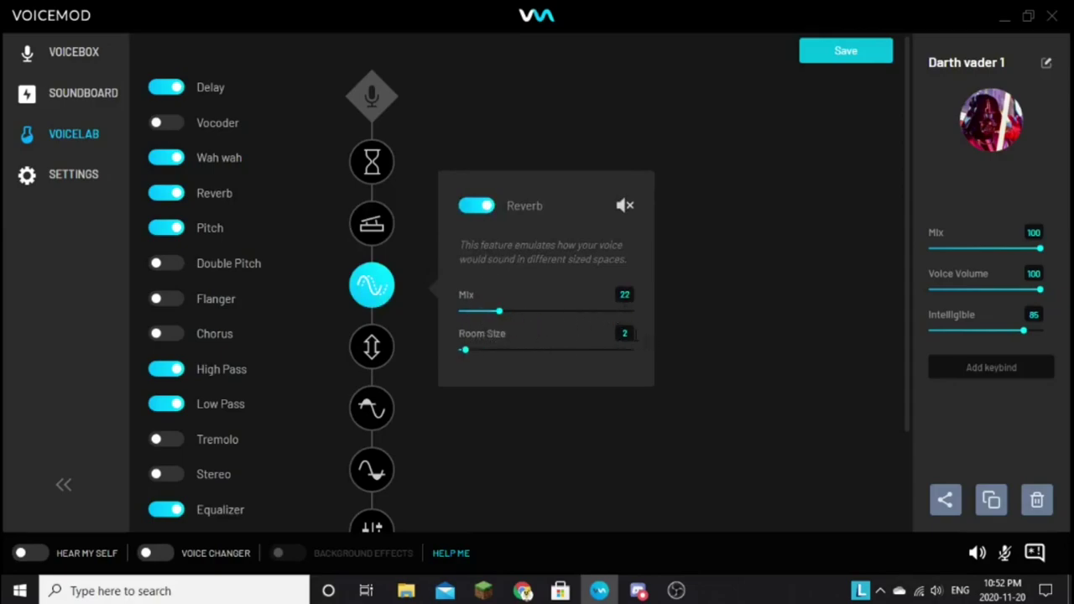
left_click(372, 346)
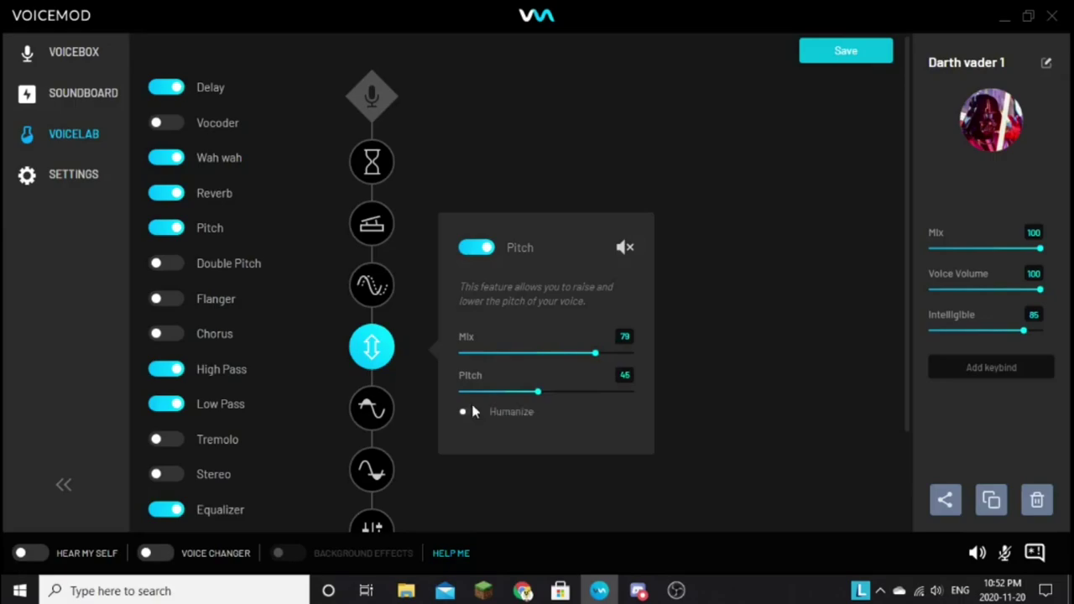
left_click(363, 410)
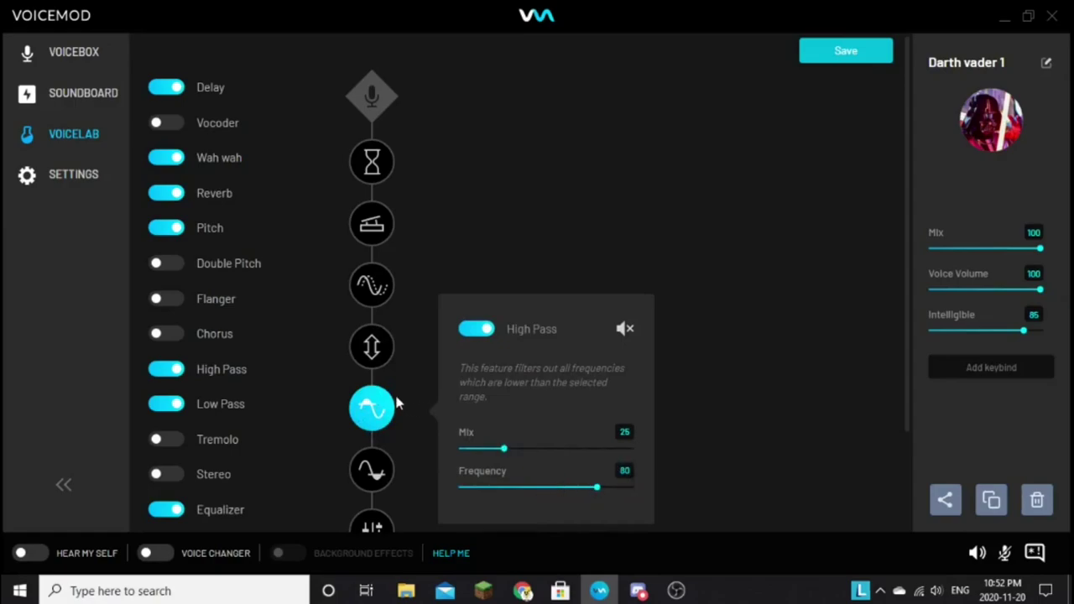
scroll(397, 404, "down", 1)
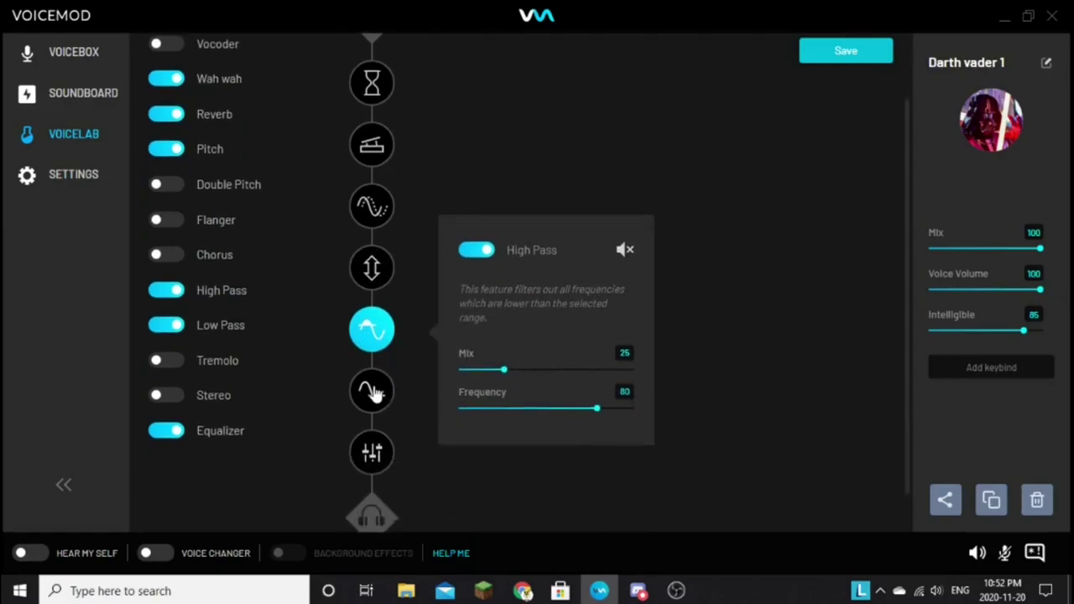
left_click(371, 391)
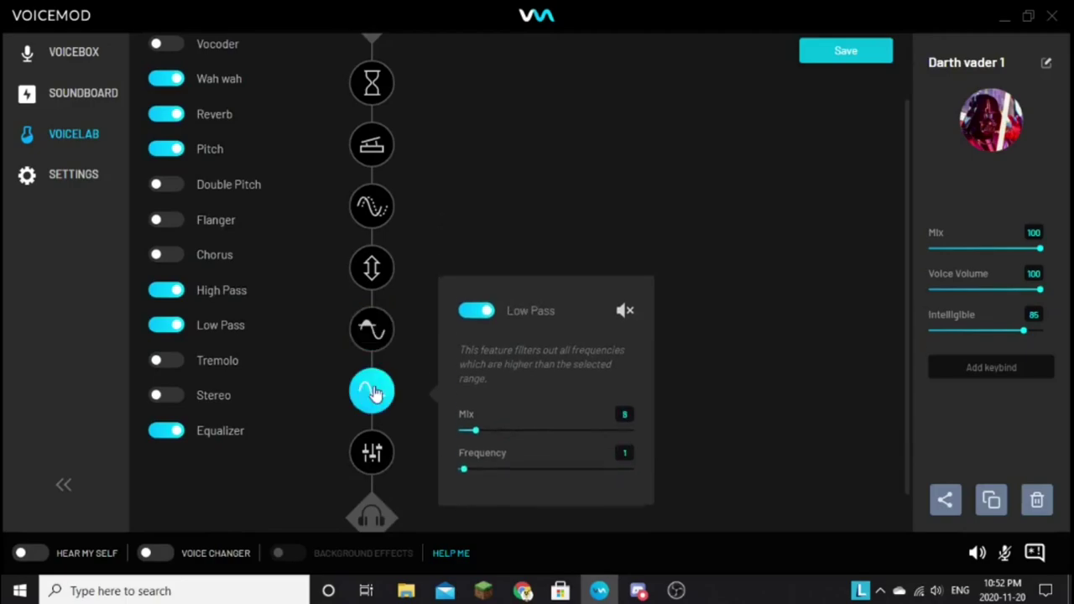
left_click(386, 452)
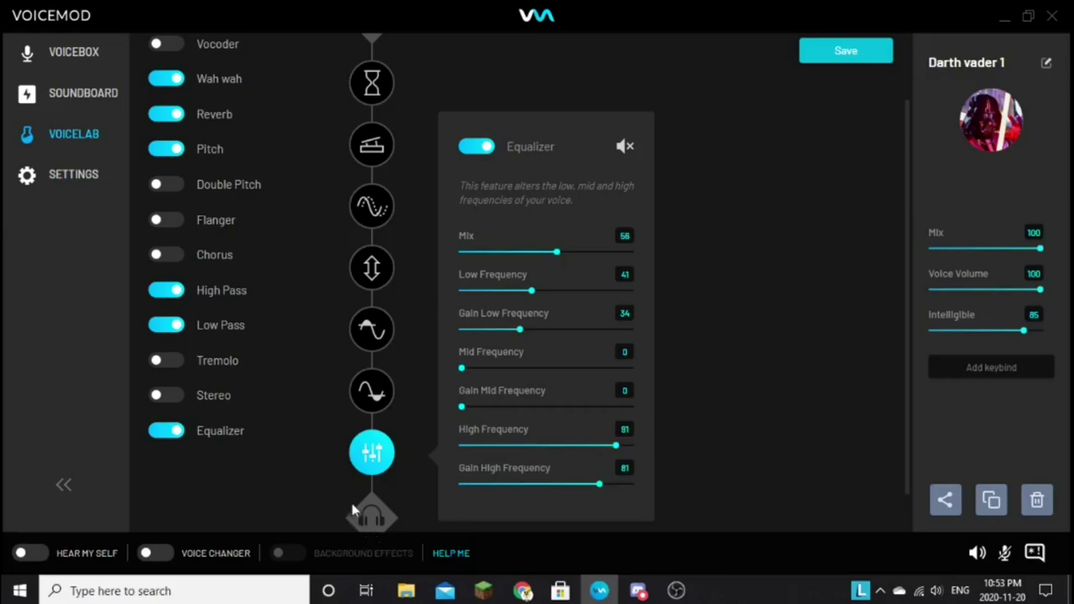
- Save the Darth vader 1 voice and return to the custom voices in the Voicebox
left_click(848, 52)
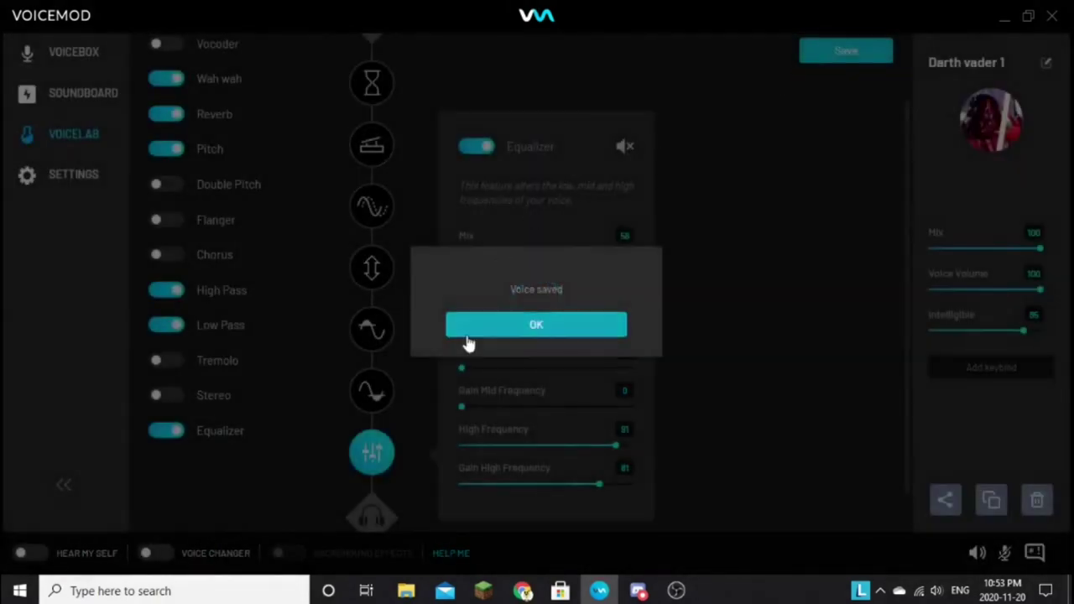
left_click(498, 333)
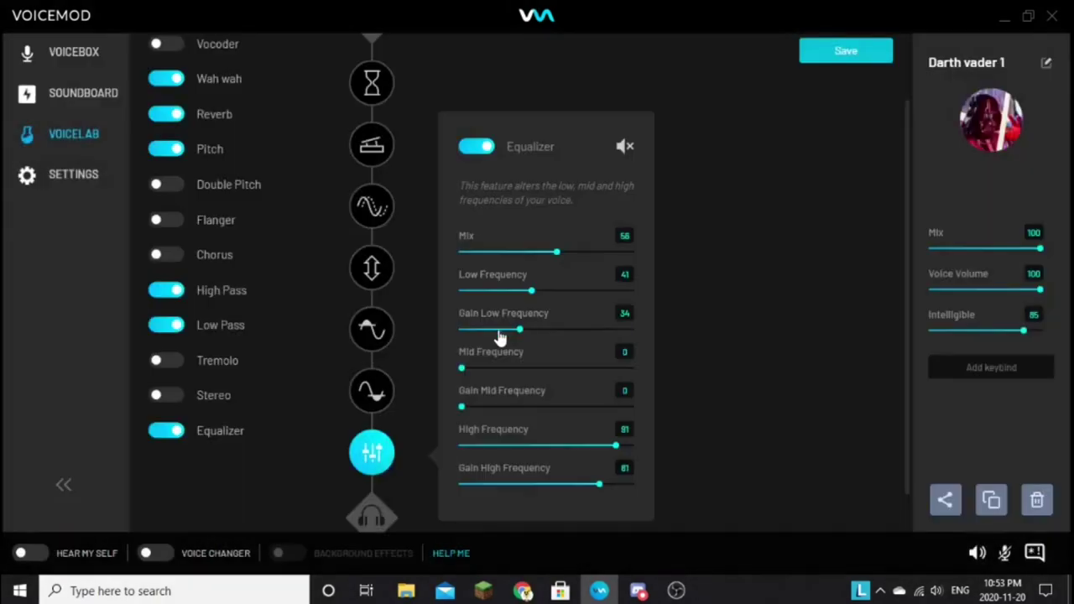
left_click(74, 52)
scroll(437, 321, "down", 5)
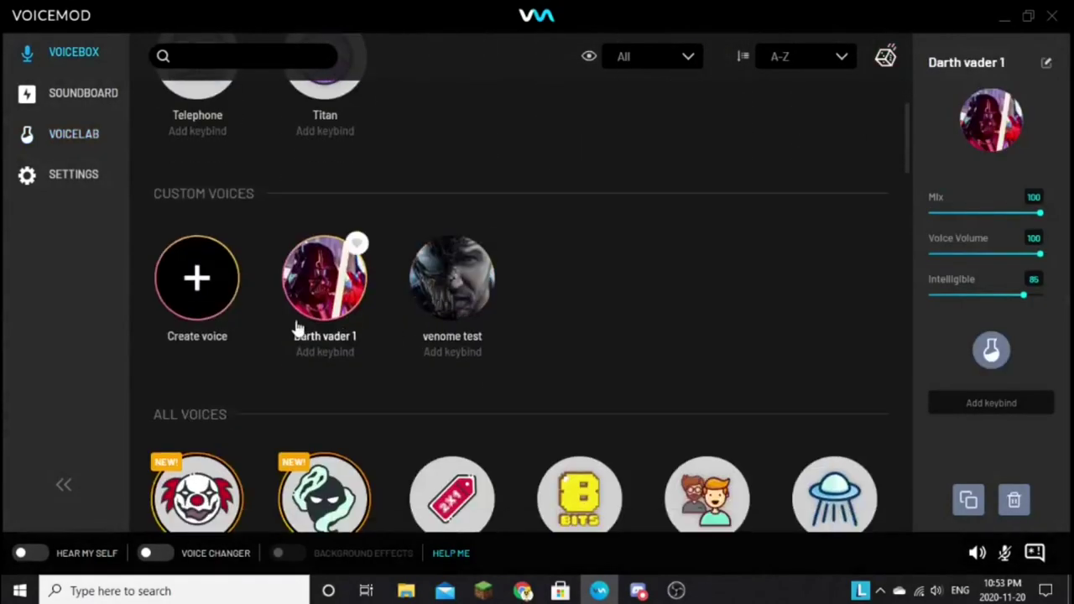
- Preview the swvader02 sound on the soundboard and stop its playback
left_click(76, 94)
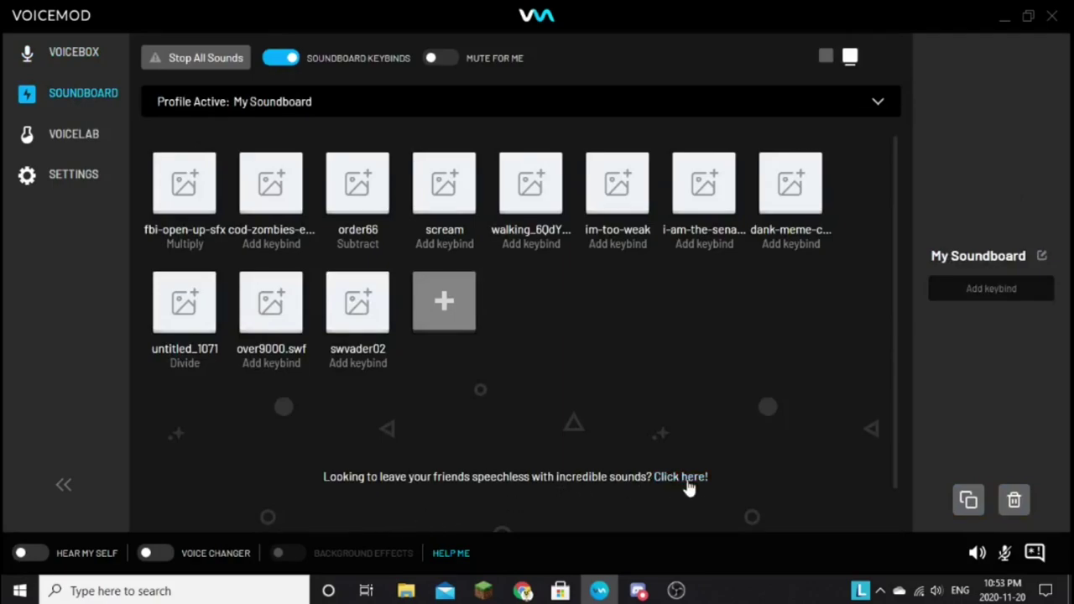
left_click(339, 323)
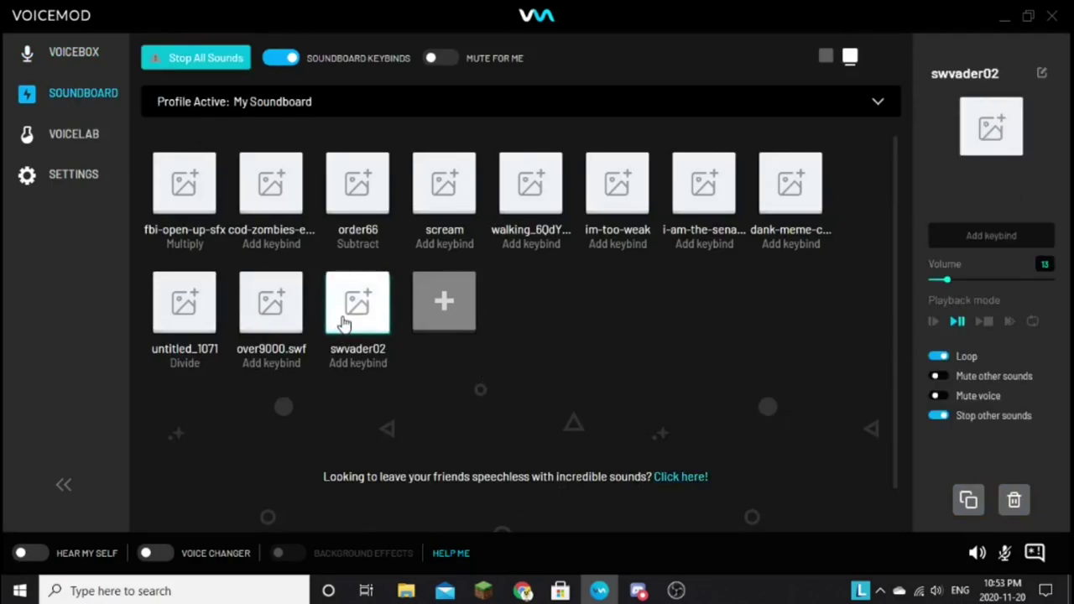
left_click(199, 60)
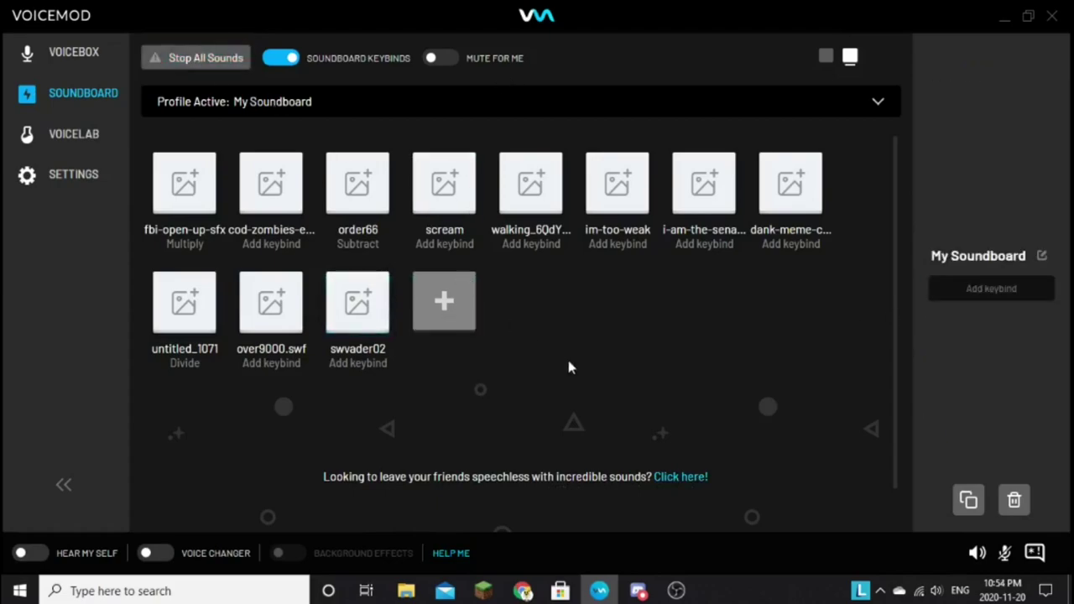
- Switch to Chrome, open the Myinstants site from the search results and search it for "darth vader breathing"
left_click(523, 591)
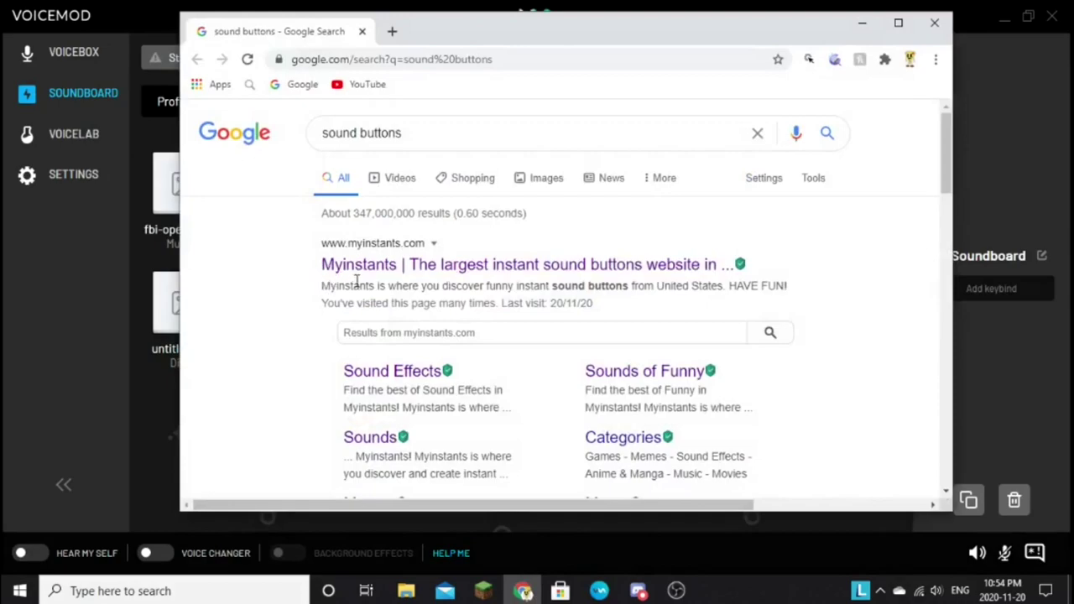
left_click(684, 277)
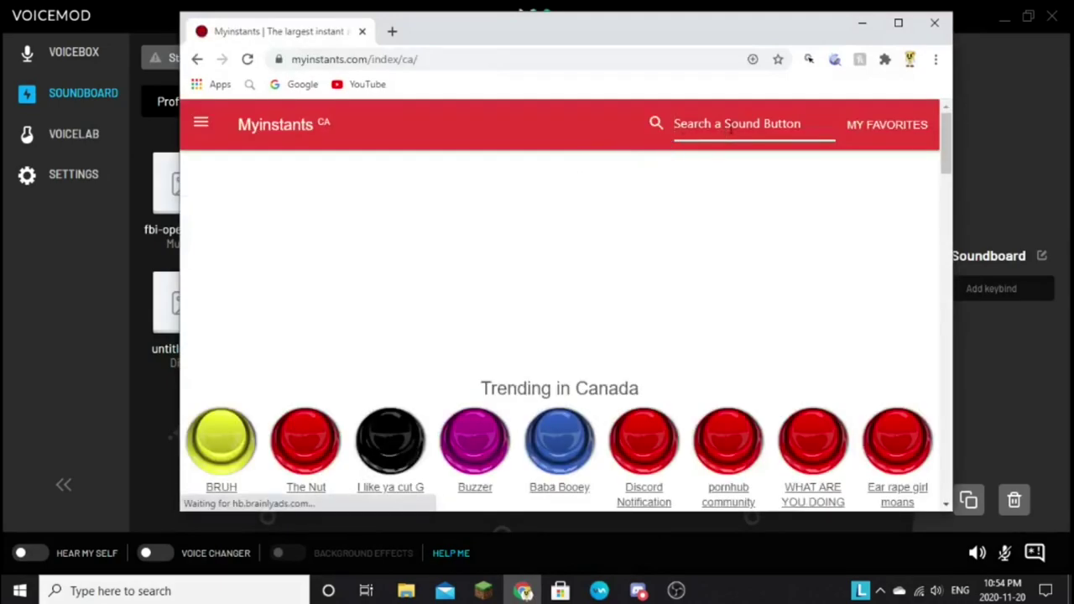
left_click(713, 141)
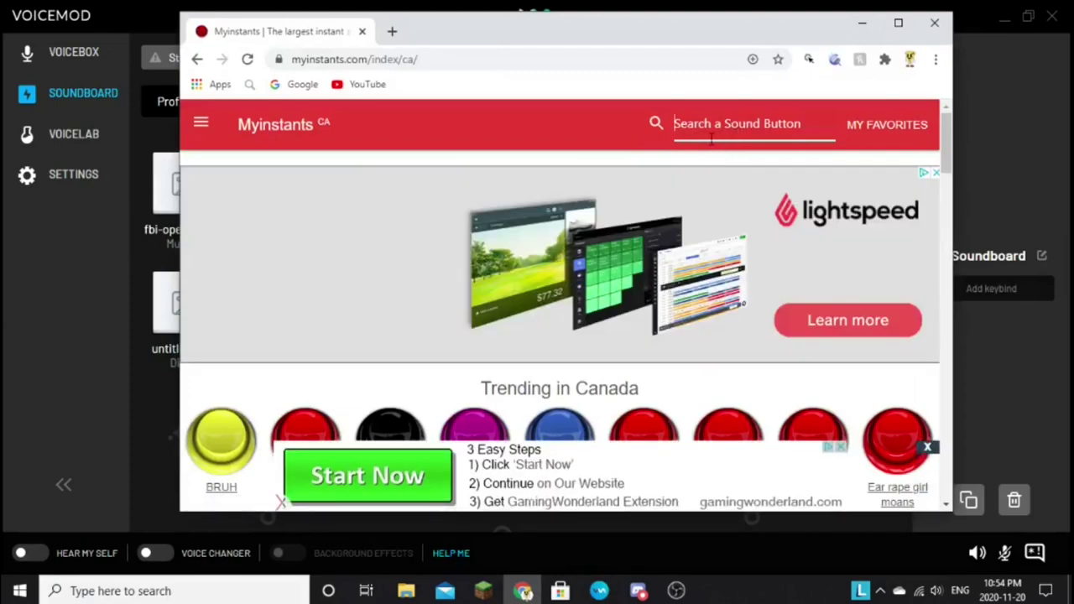
type("darth vader breathing")
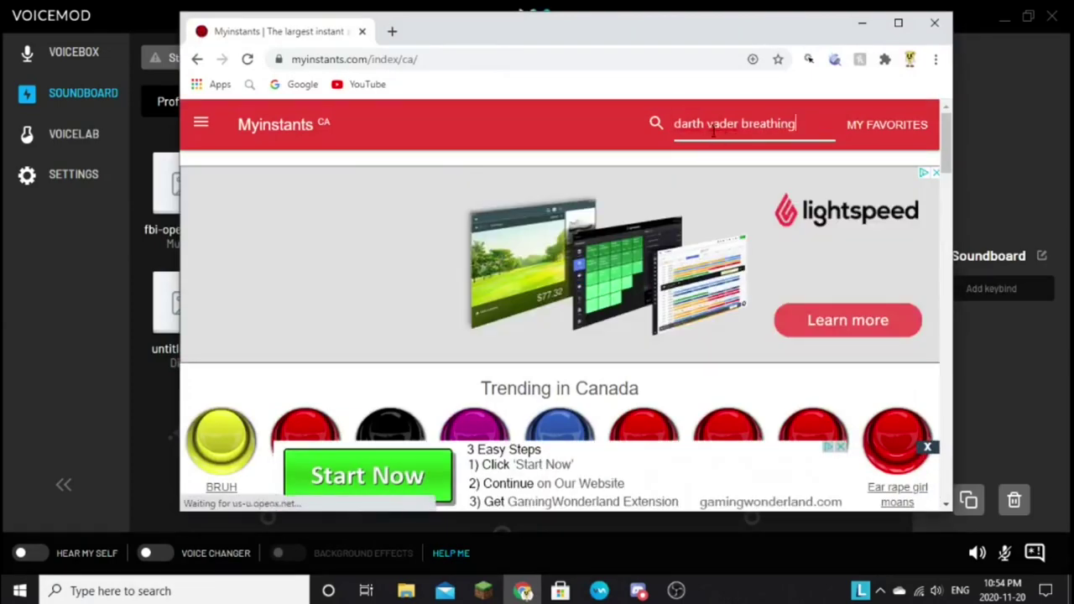
key("Return")
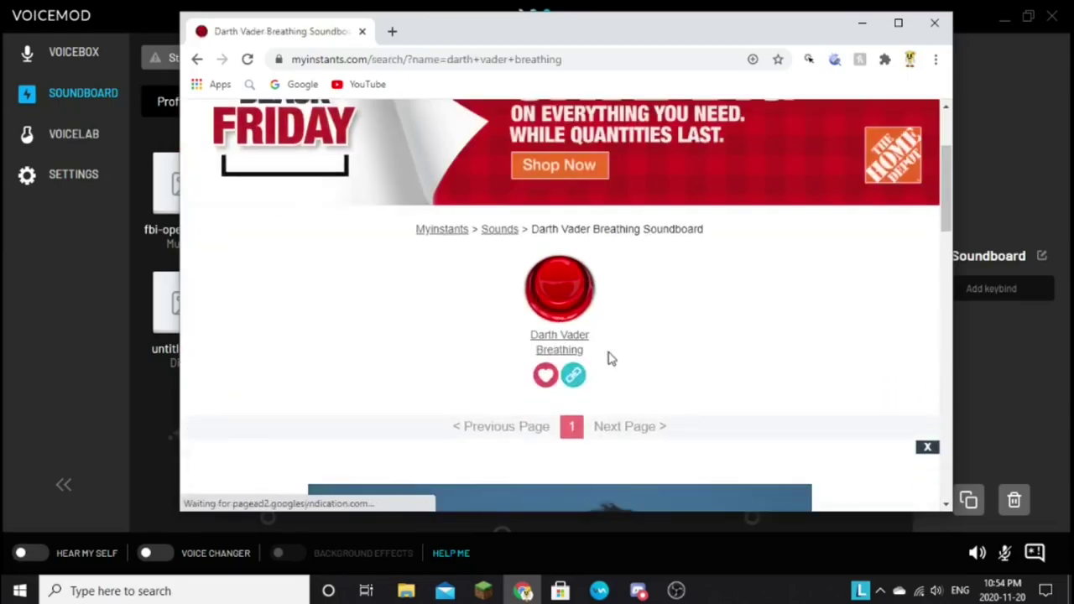
- Download the Darth Vader Breathing sound as an MP3 and close the browser
left_click(555, 345)
scroll(562, 352, "down", 5)
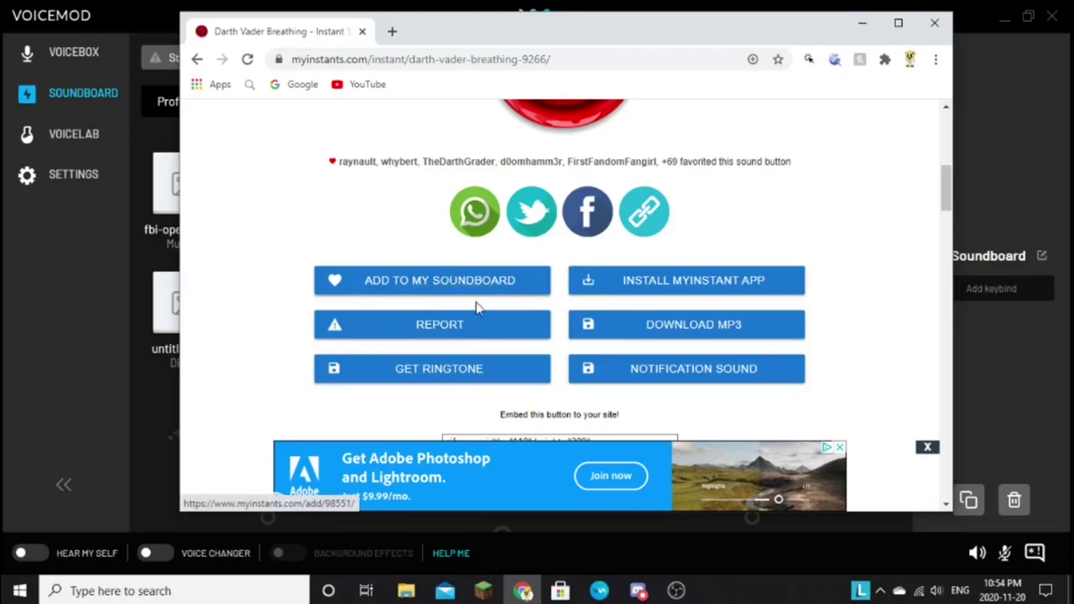
left_click(898, 23)
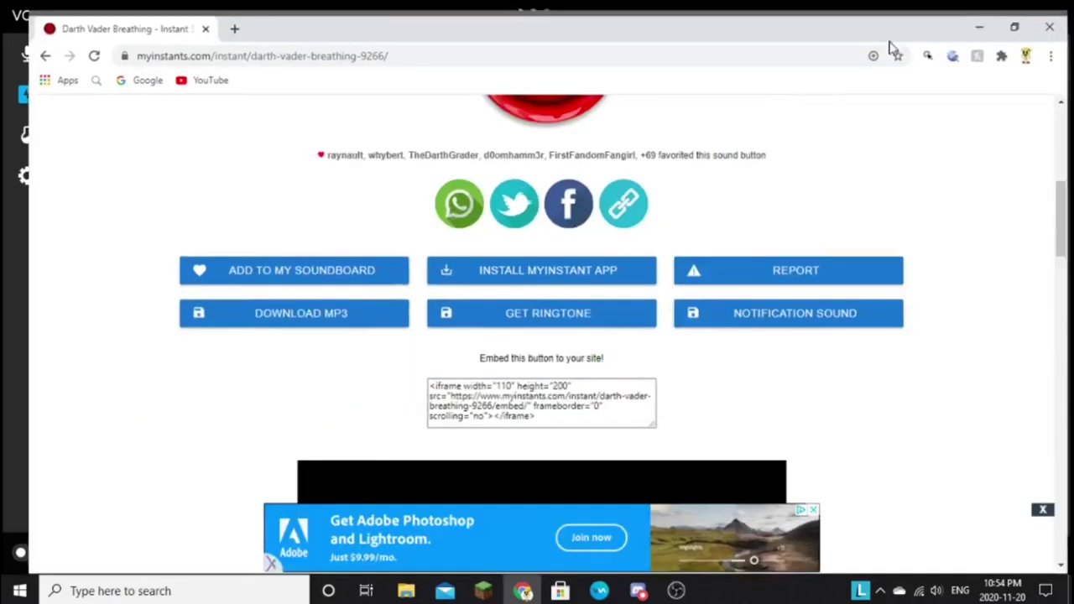
left_click(326, 317)
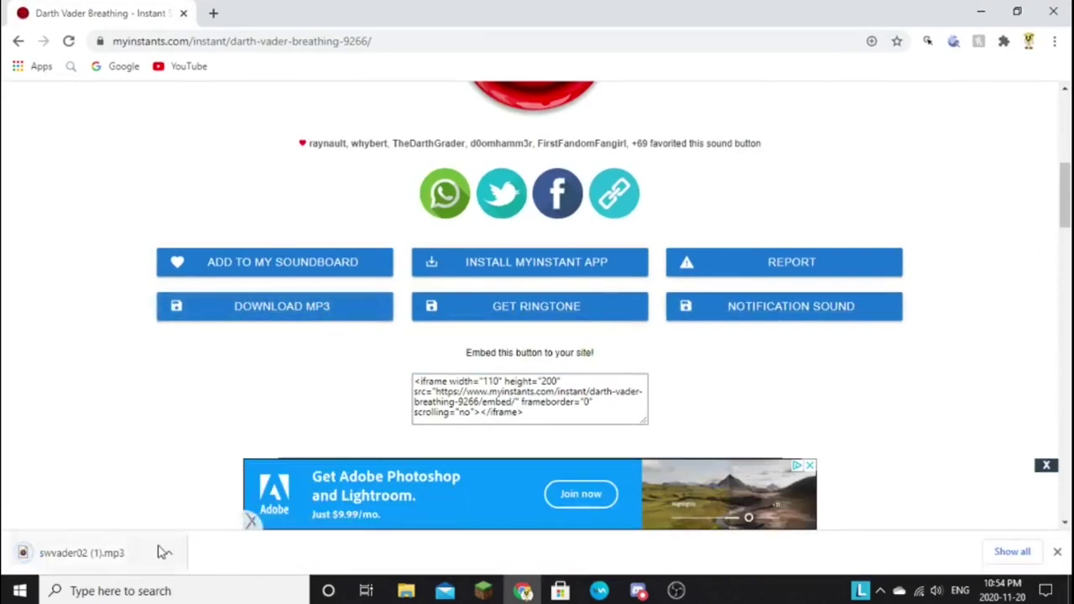
left_click(1018, 12)
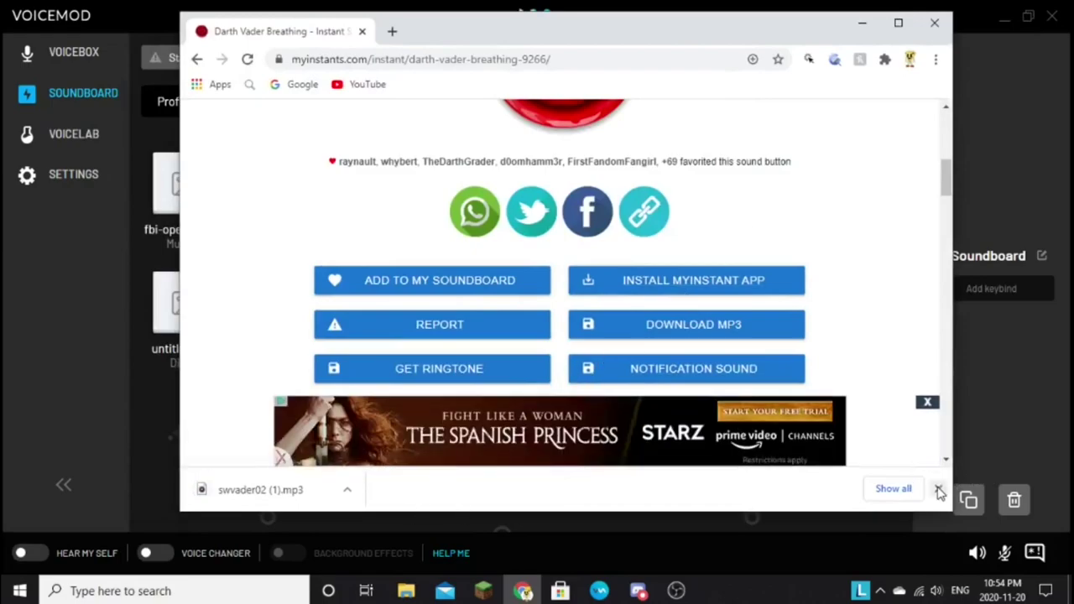
left_click(938, 490)
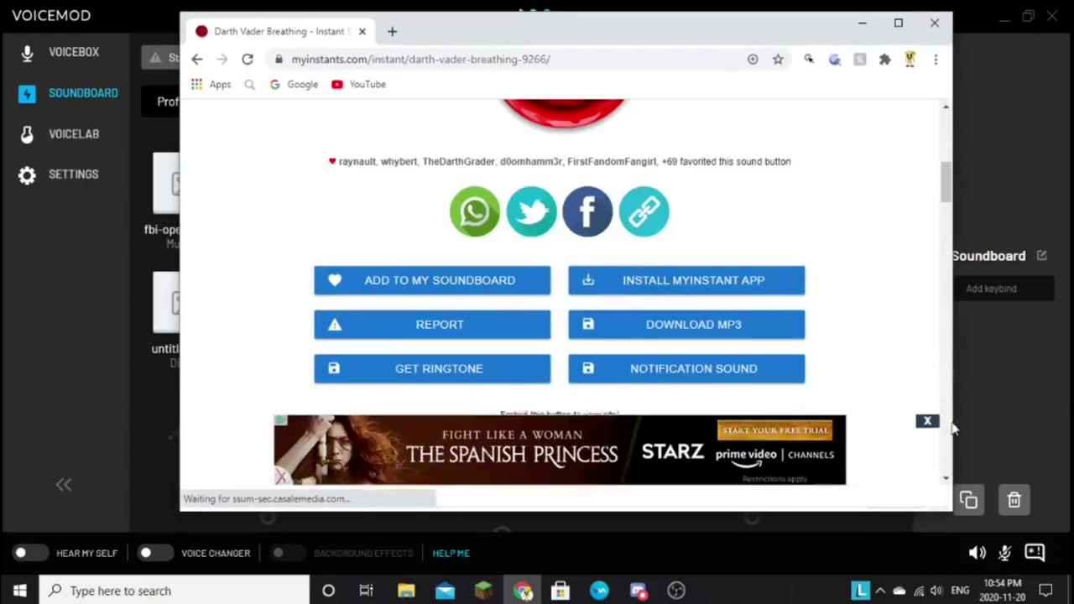
left_click(934, 23)
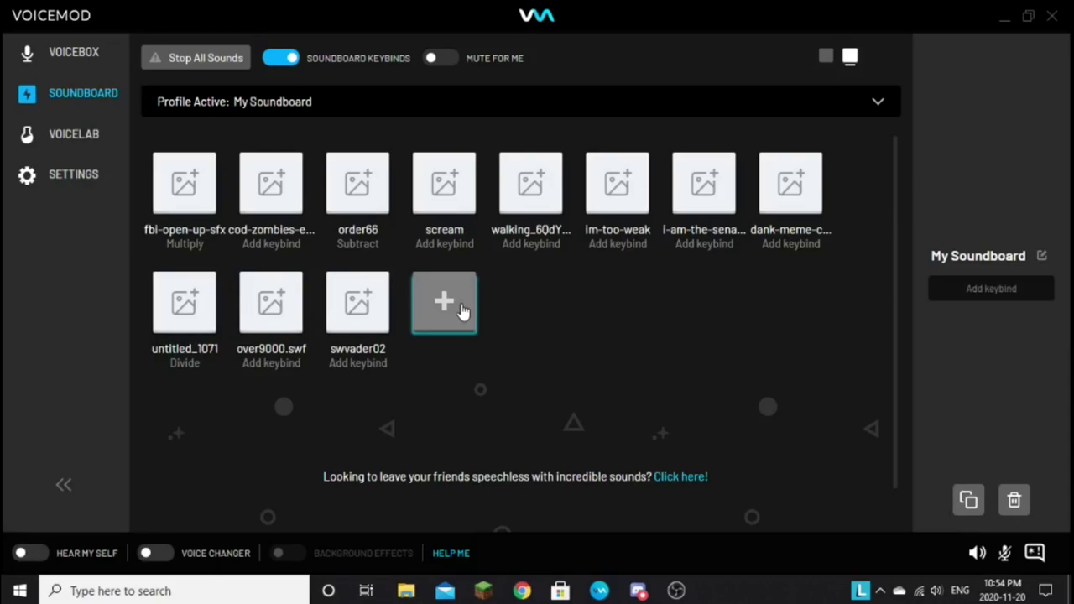
left_click(459, 309)
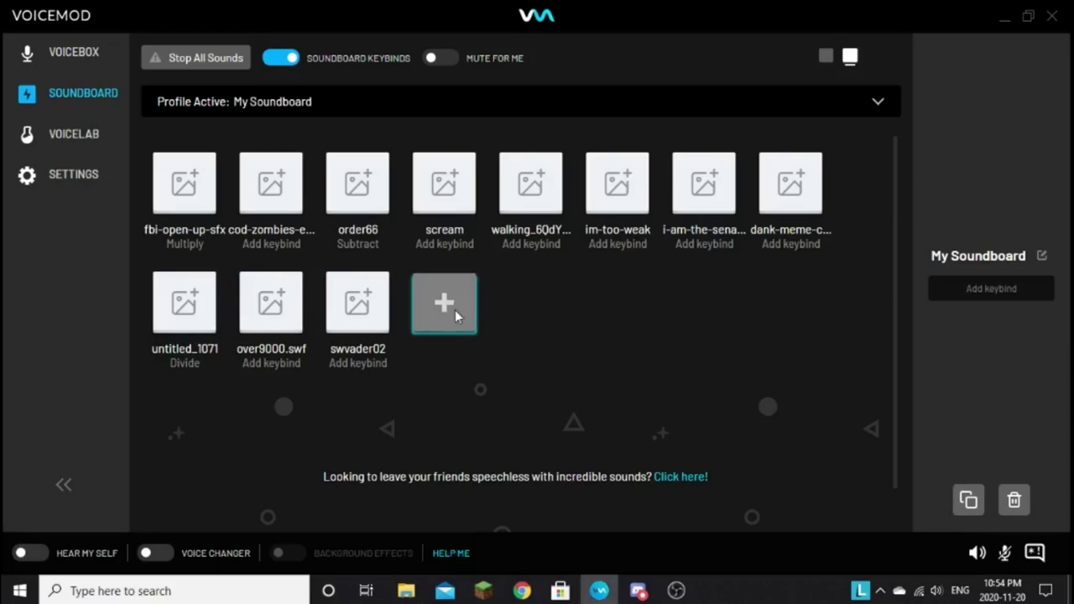
left_click_drag(341, 22, 413, 94)
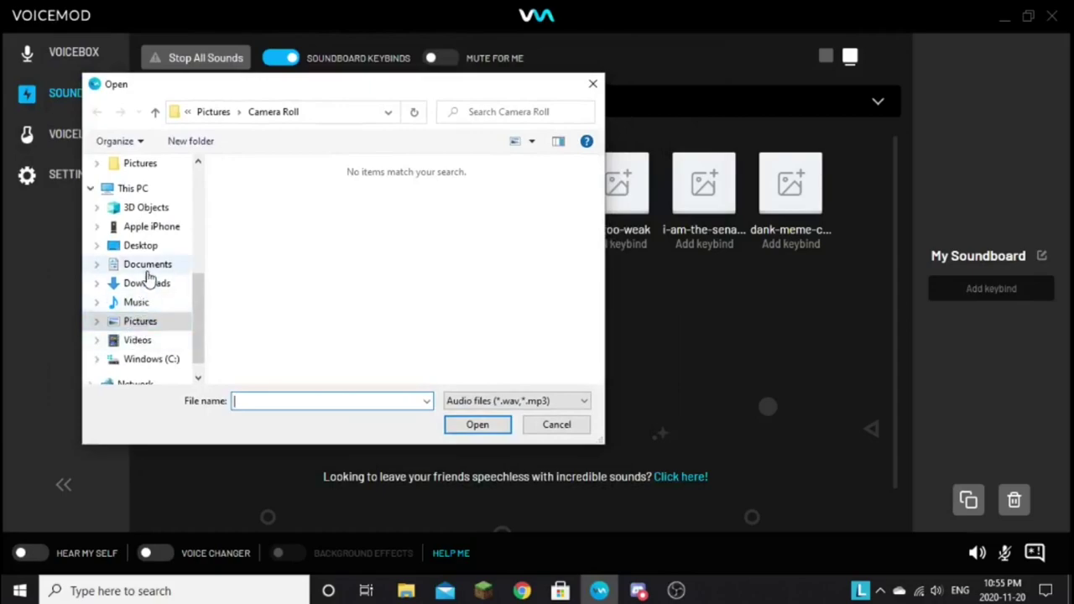
left_click(147, 283)
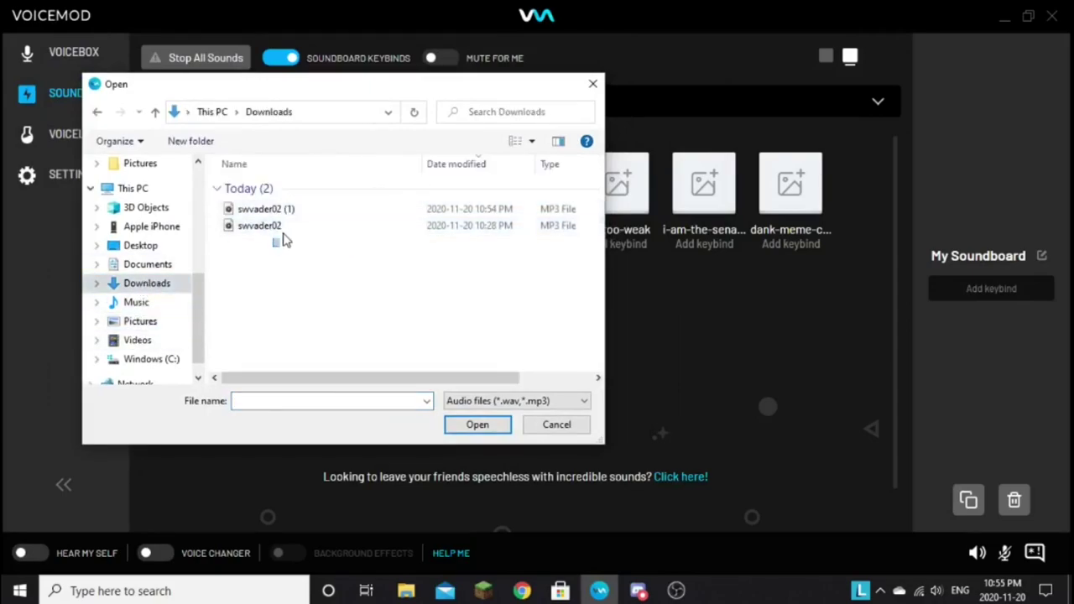
left_click_drag(280, 241, 314, 206)
left_click(313, 227)
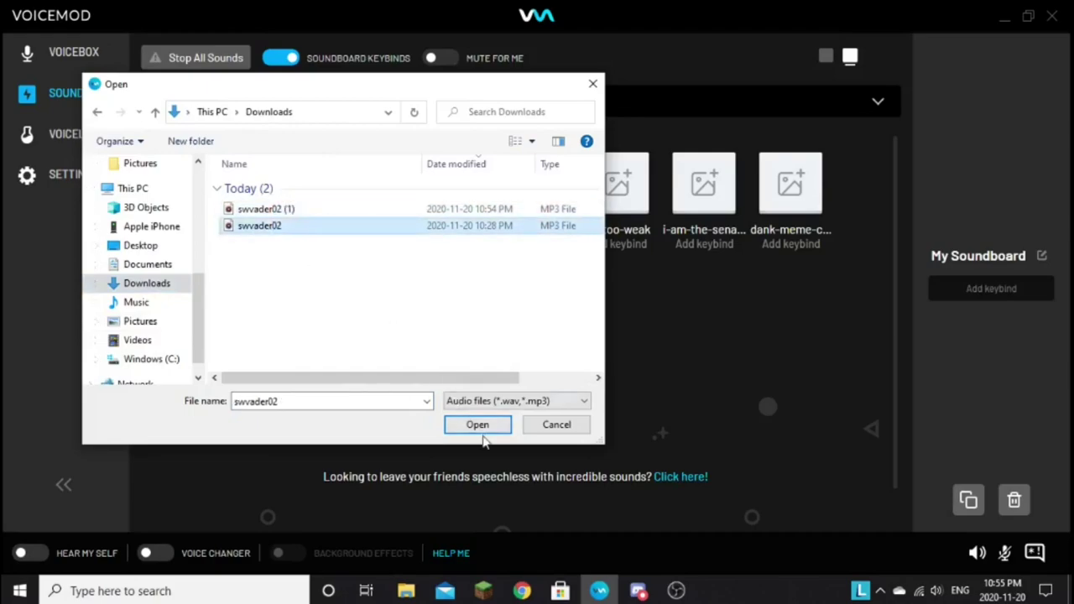
left_click(554, 424)
- Preview the swvader02 sound, stop its playback and turn off its Loop option
left_click(340, 310)
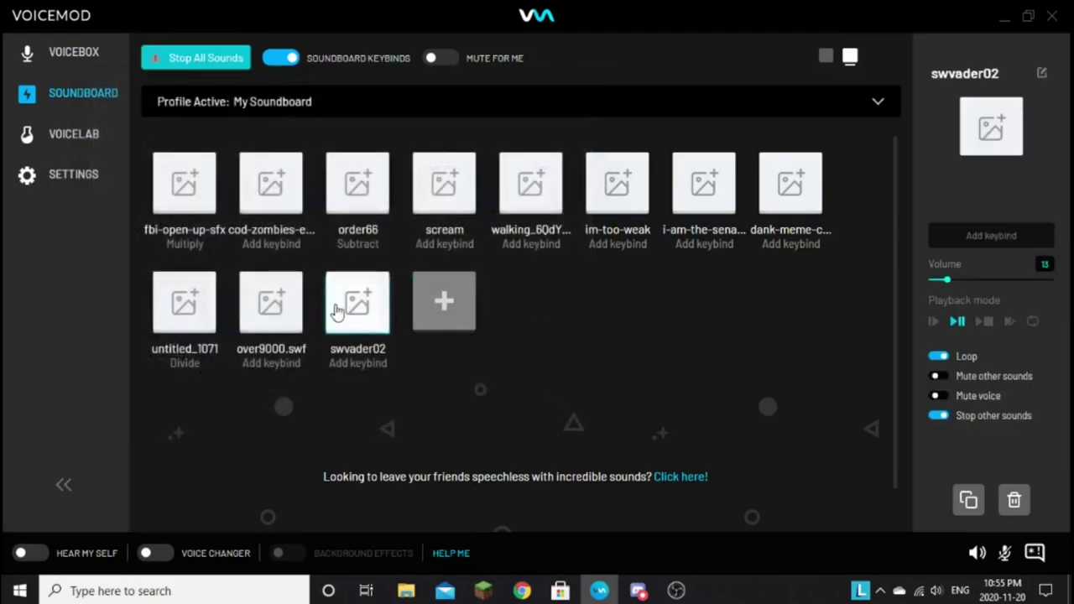
left_click(257, 117)
left_click(227, 58)
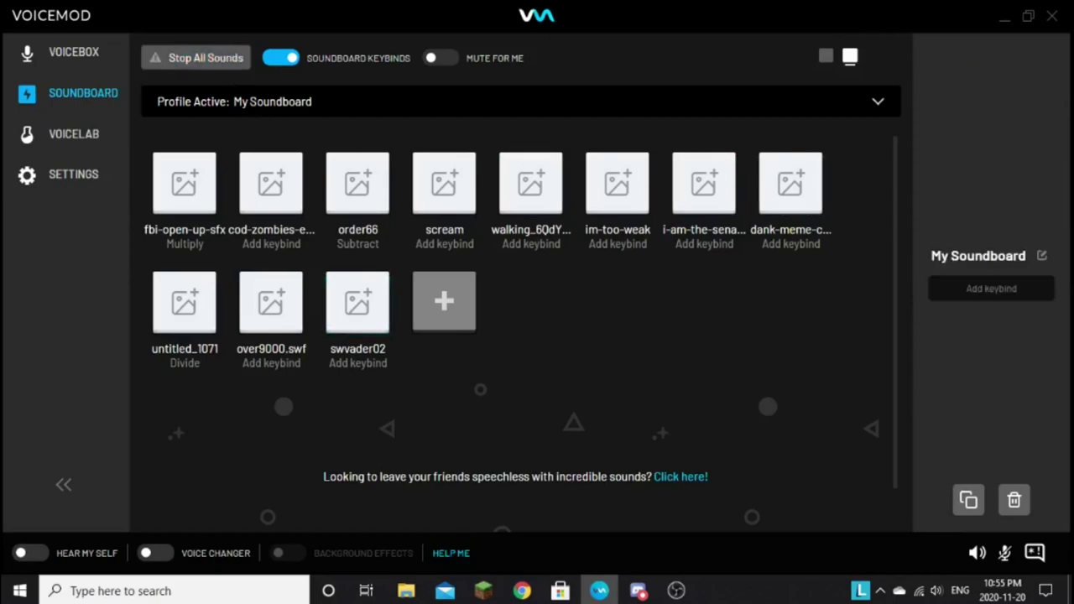
left_click(372, 319)
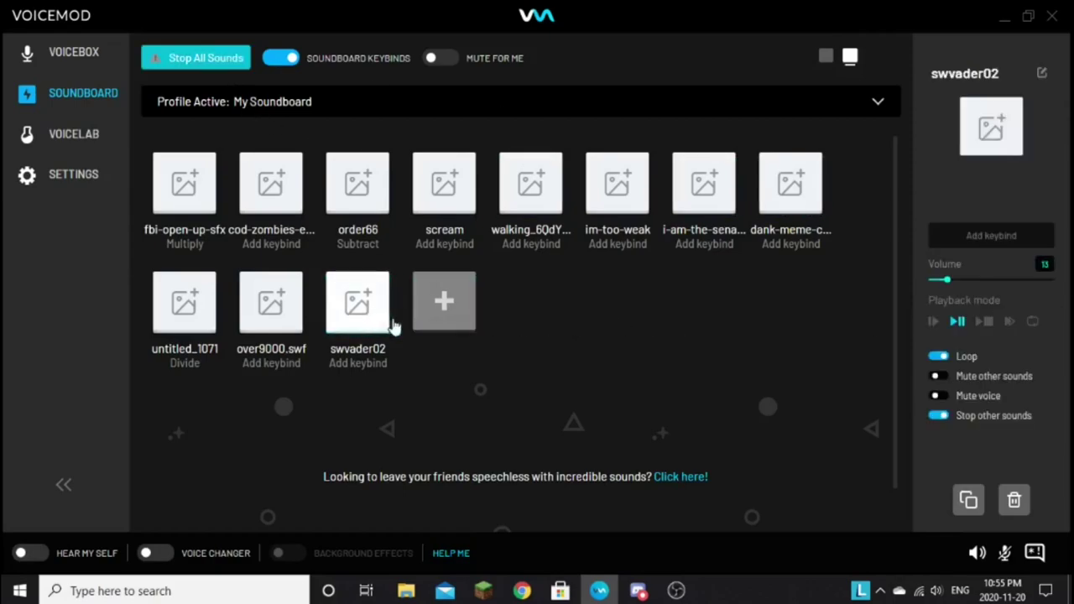
left_click(937, 356)
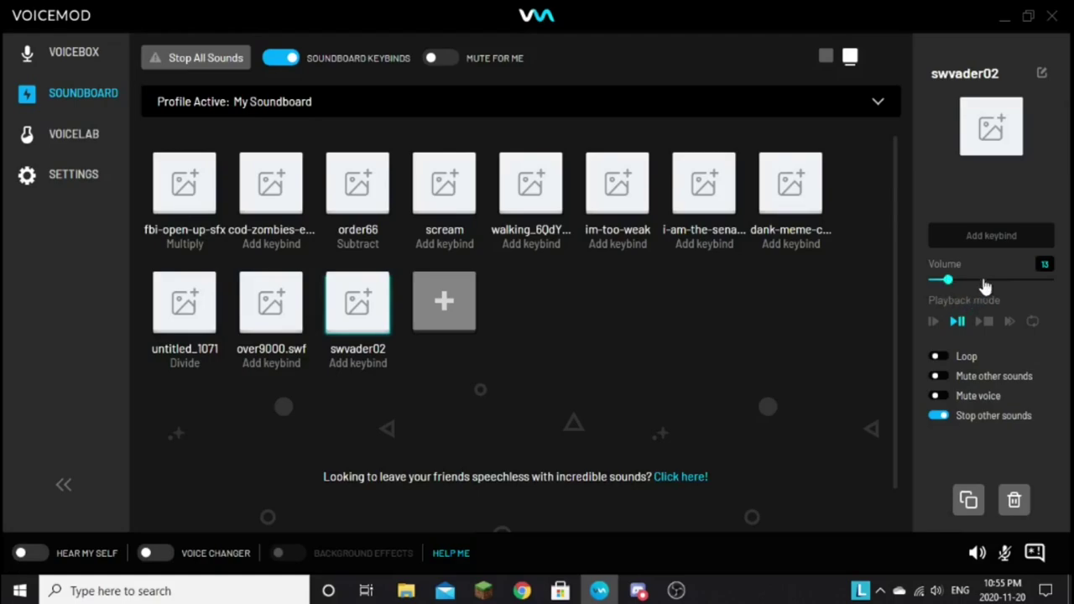
- Rename the swvader02 sound to "darth vader"
left_click(1043, 76)
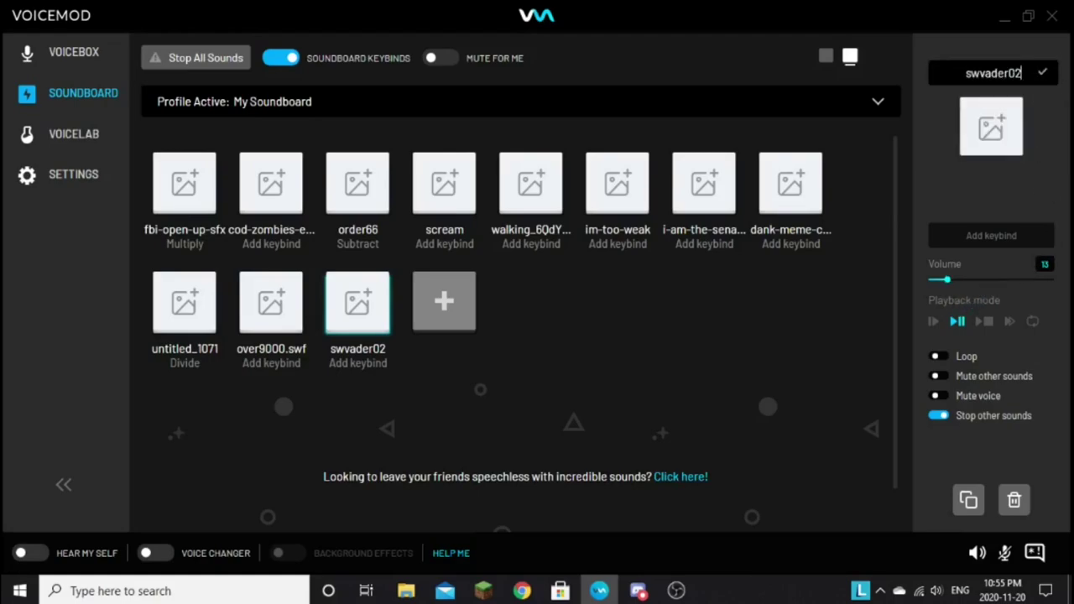
left_click_drag(1024, 73, 927, 73)
key("BackSpace")
type("darth vader bre")
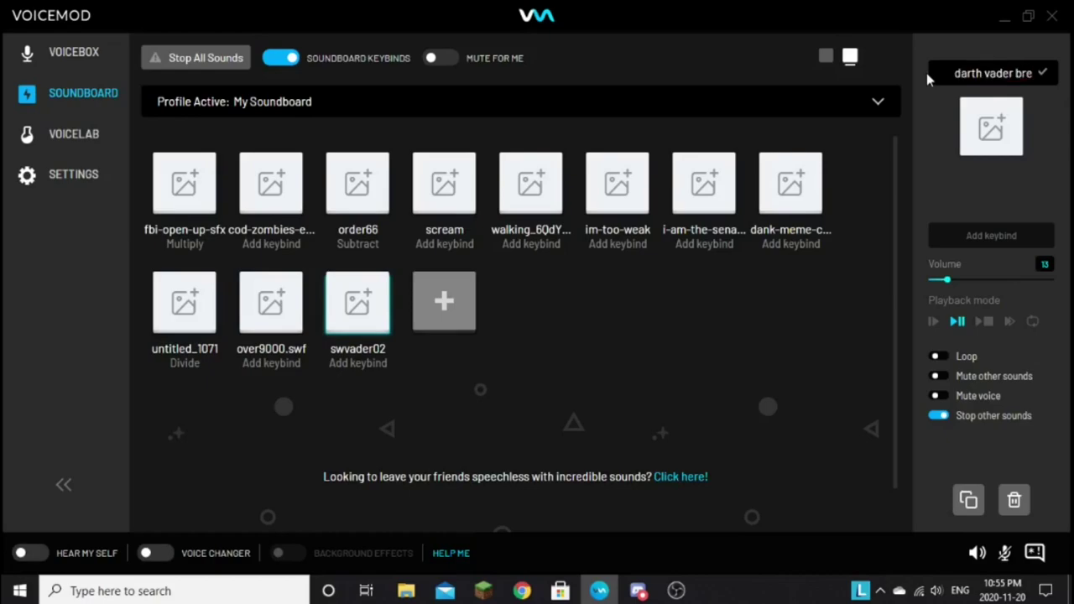
key("BackSpace")
key("BackSpace")
key("BackSpace")
key("BackSpace")
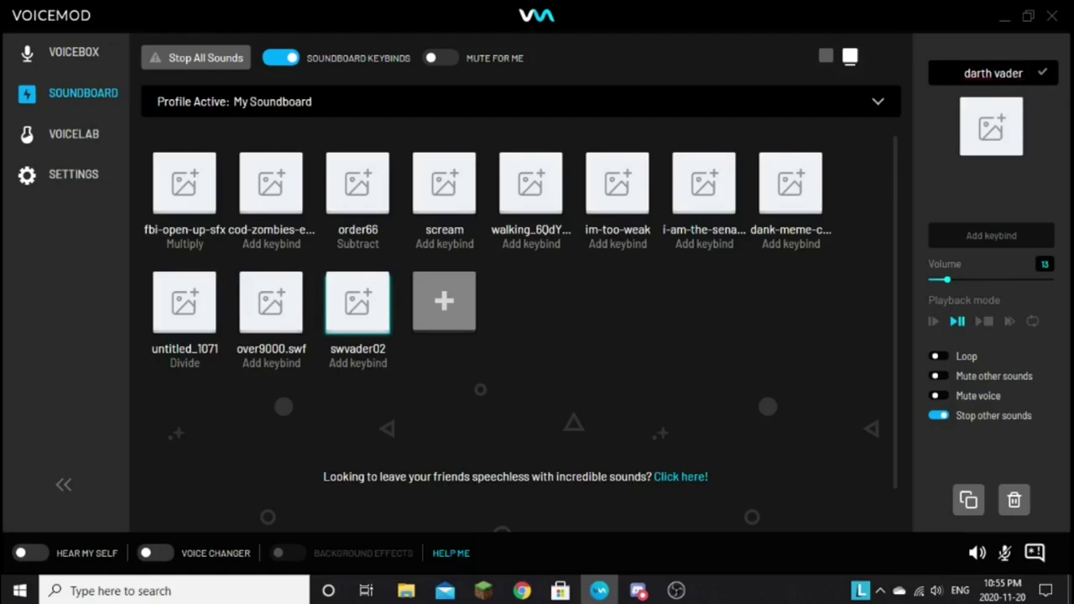
key("Return")
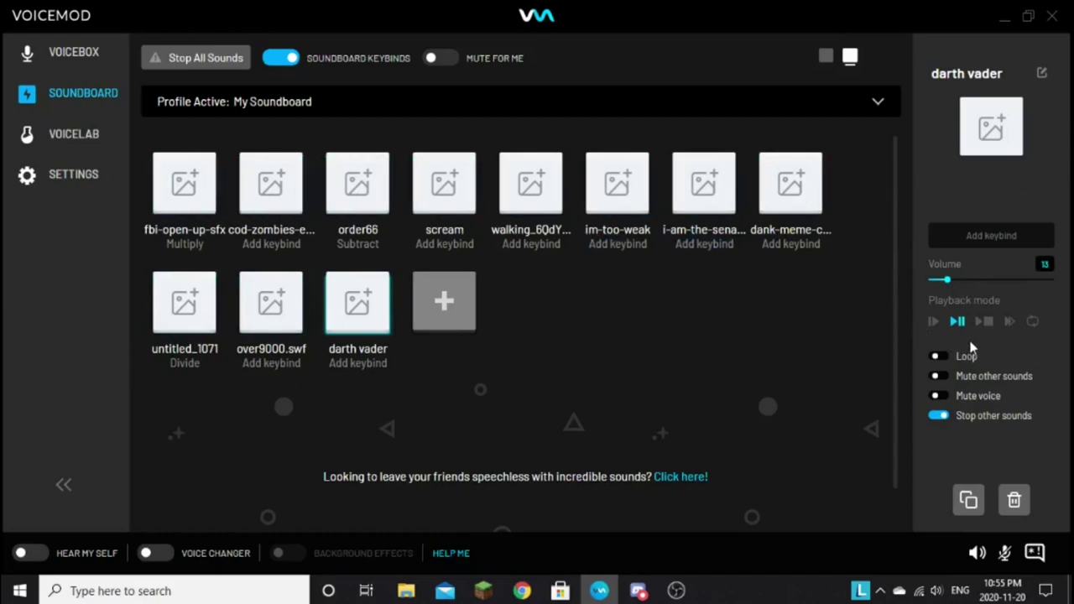
- Set the picture named images from the Camera Roll folder as the darth vader sound's icon
left_click(984, 138)
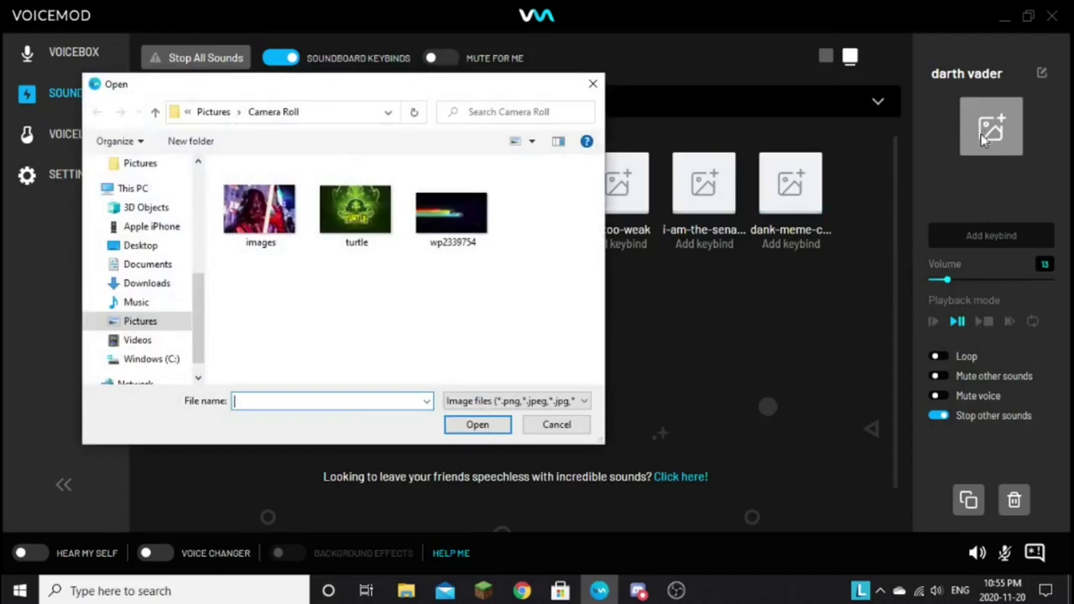
left_click(283, 239)
left_click(478, 424)
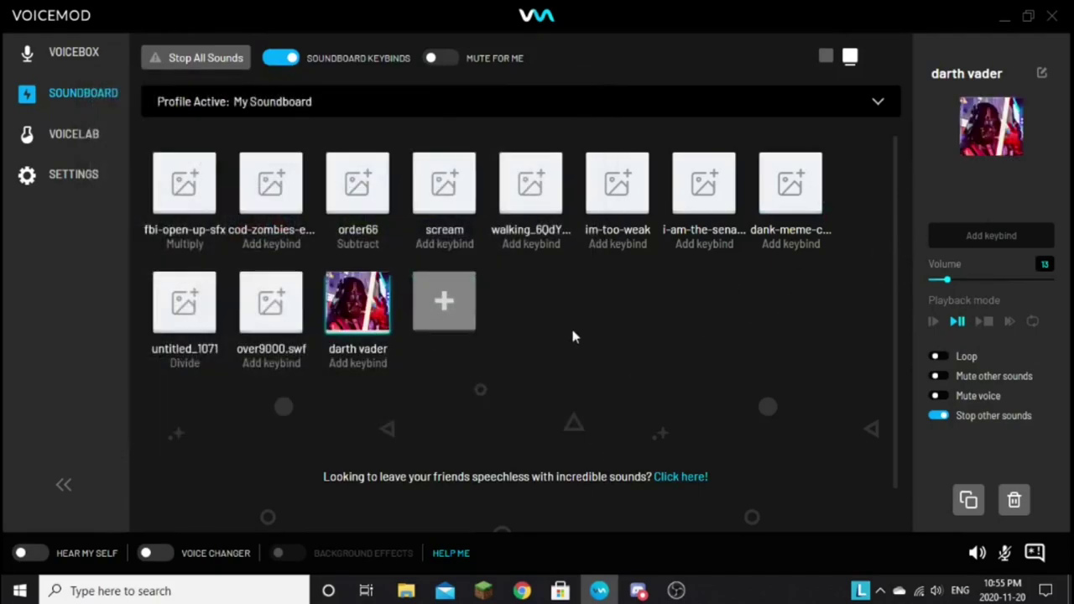
left_click(593, 332)
- Play the darth vader sound, choose the play/pause playback mode and turn on Loop
left_click(369, 334)
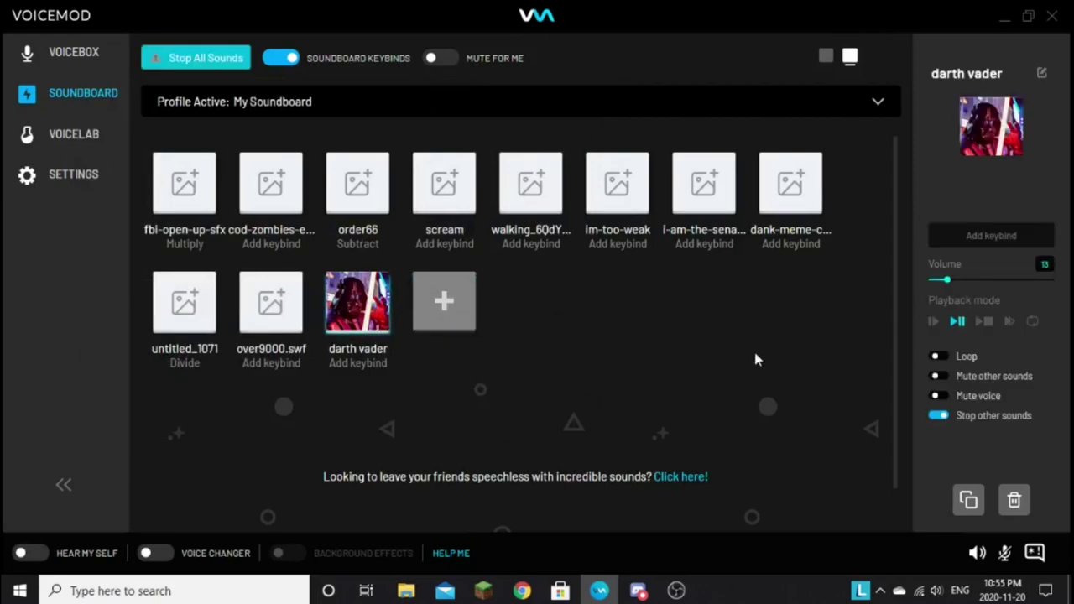
left_click(961, 323)
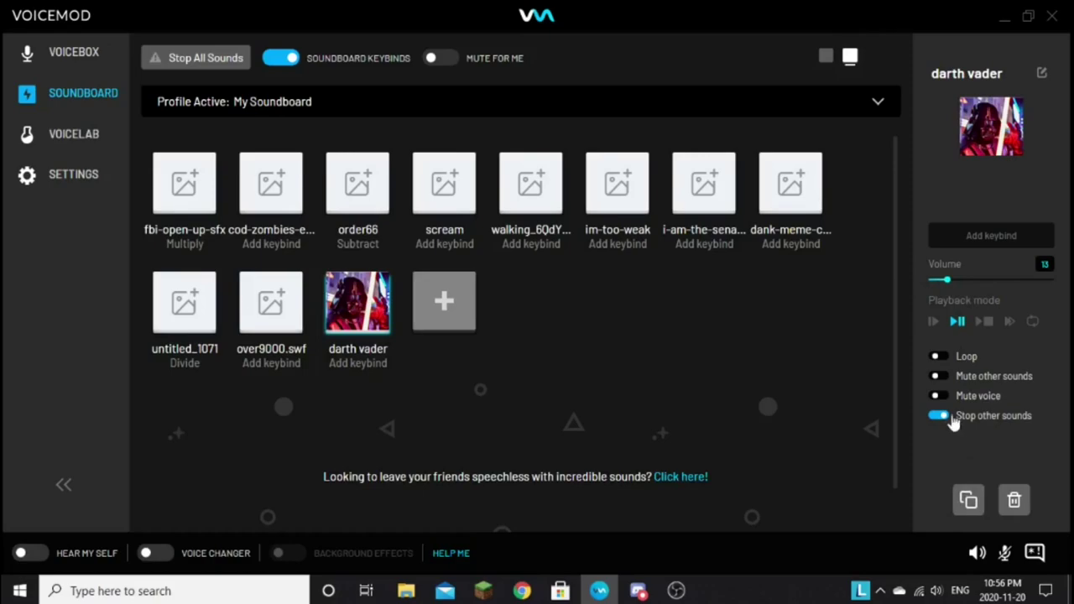
left_click(940, 357)
- Assign Page Up as the darth vader sound's keybind, then clear it and assign Page Up again
left_click(993, 240)
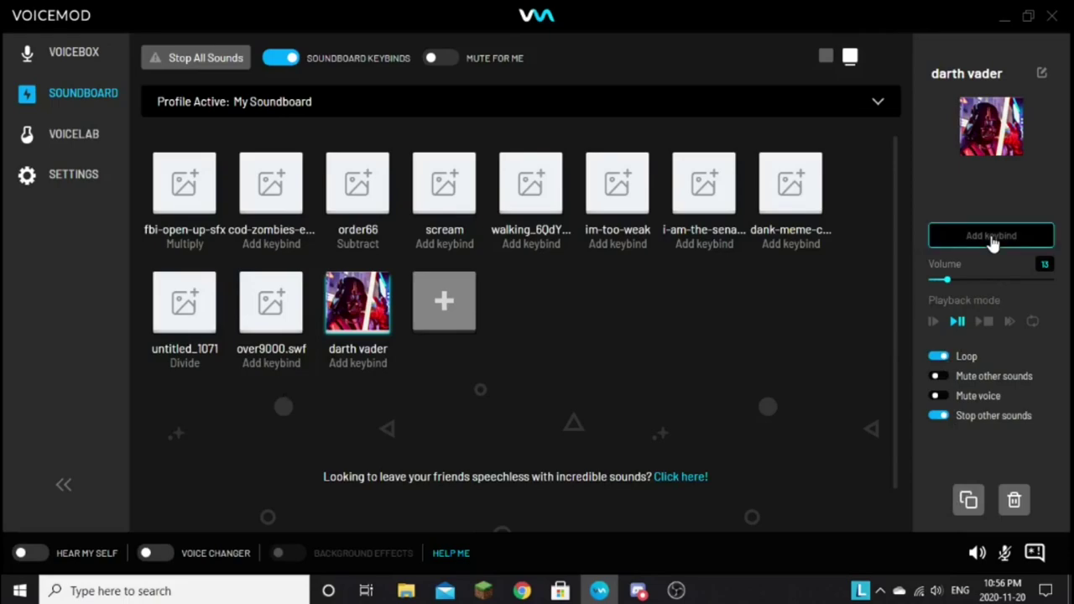
key("Page_Up")
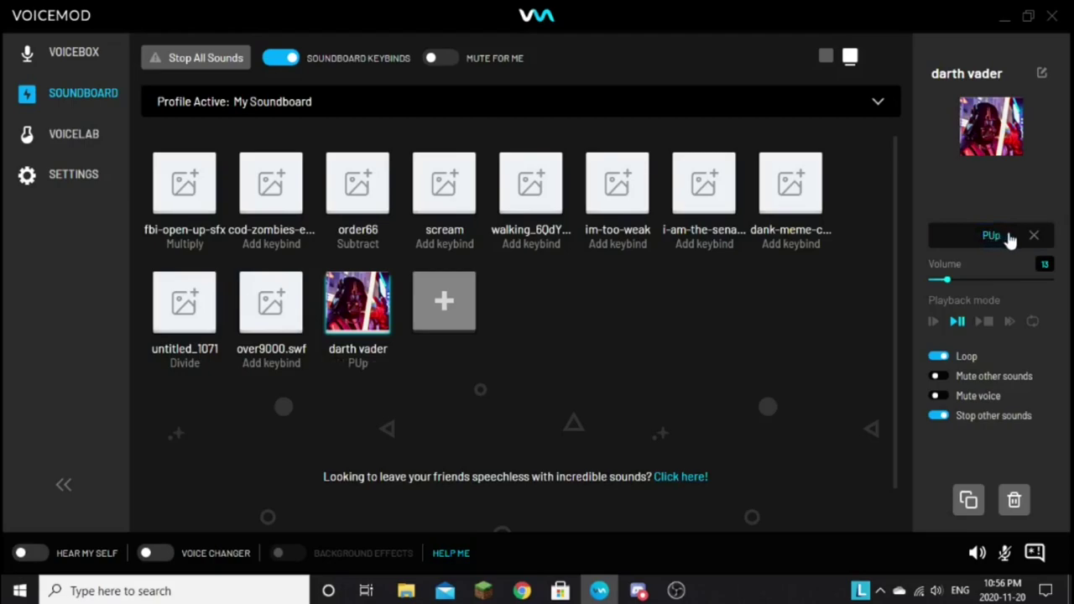
left_click(1034, 236)
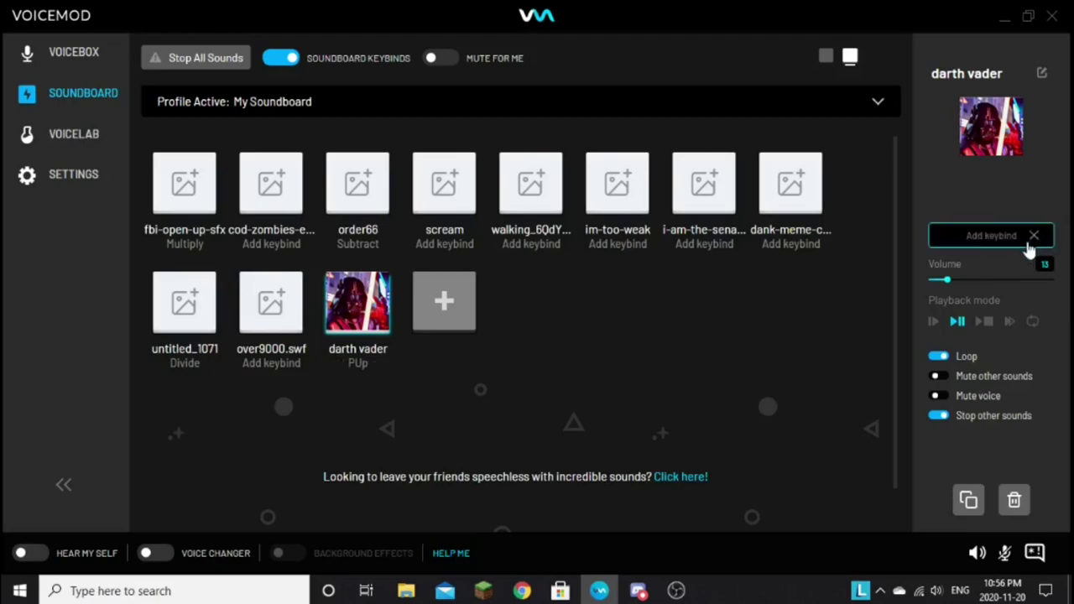
key("Page_Up")
left_click(614, 364)
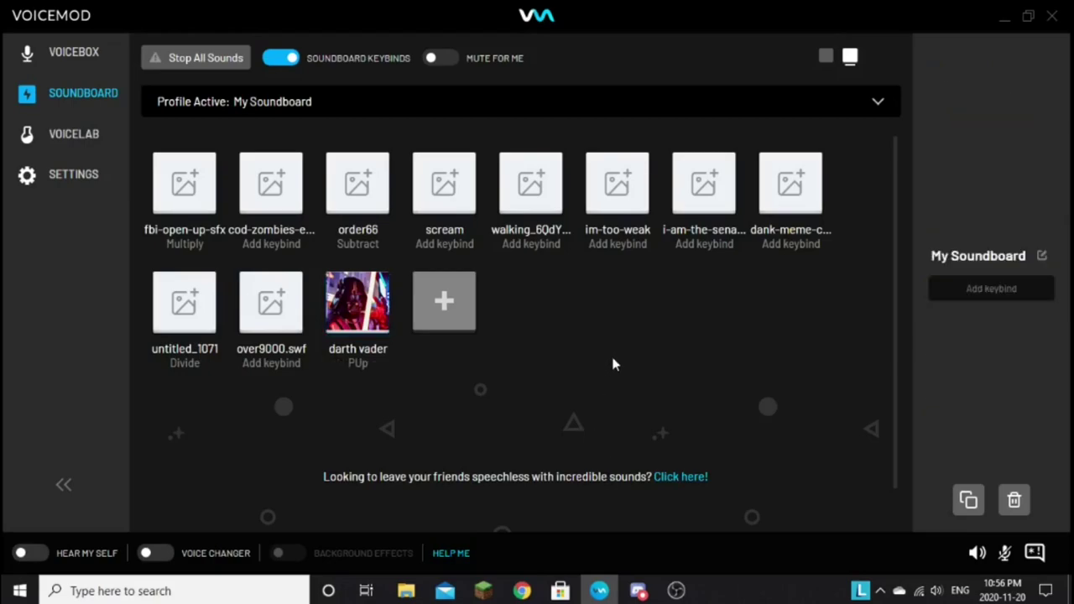
- Remove the Page Up keybind from the darth vader sound and stop all sounds
left_click(344, 333)
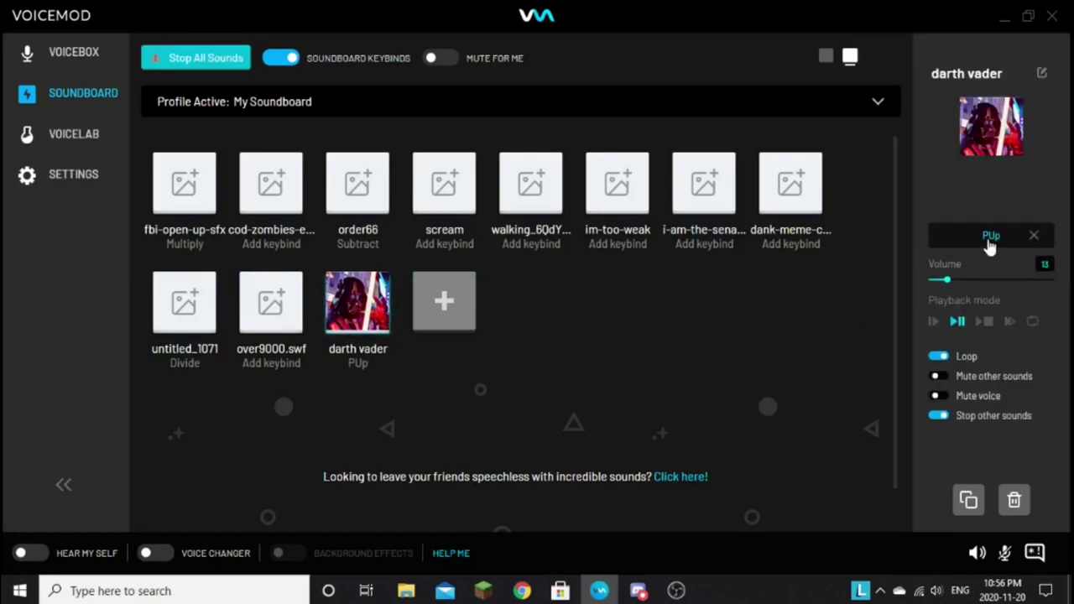
left_click(1035, 236)
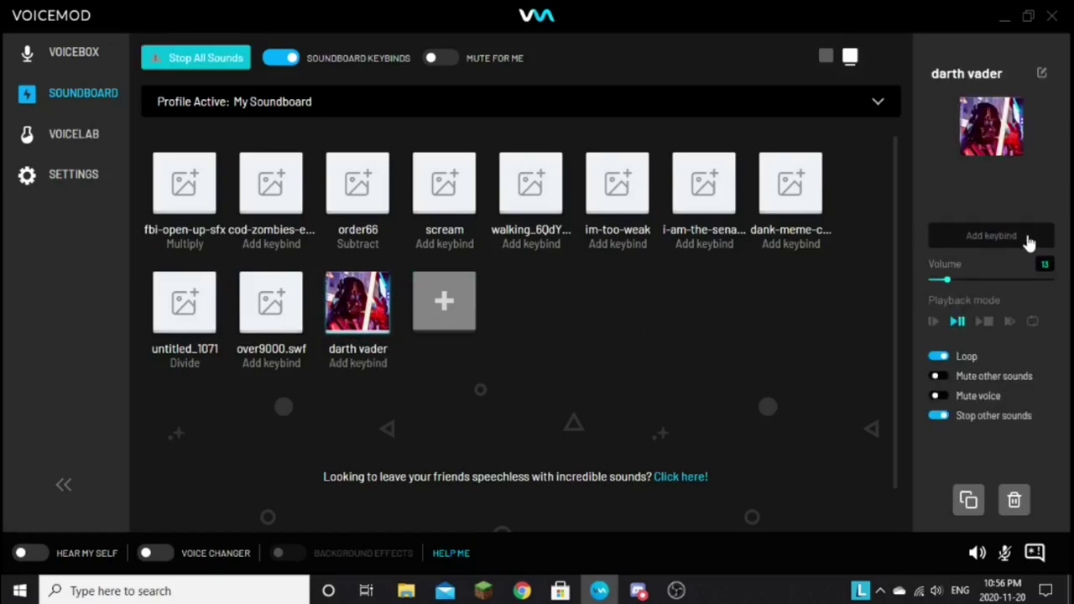
left_click(703, 428)
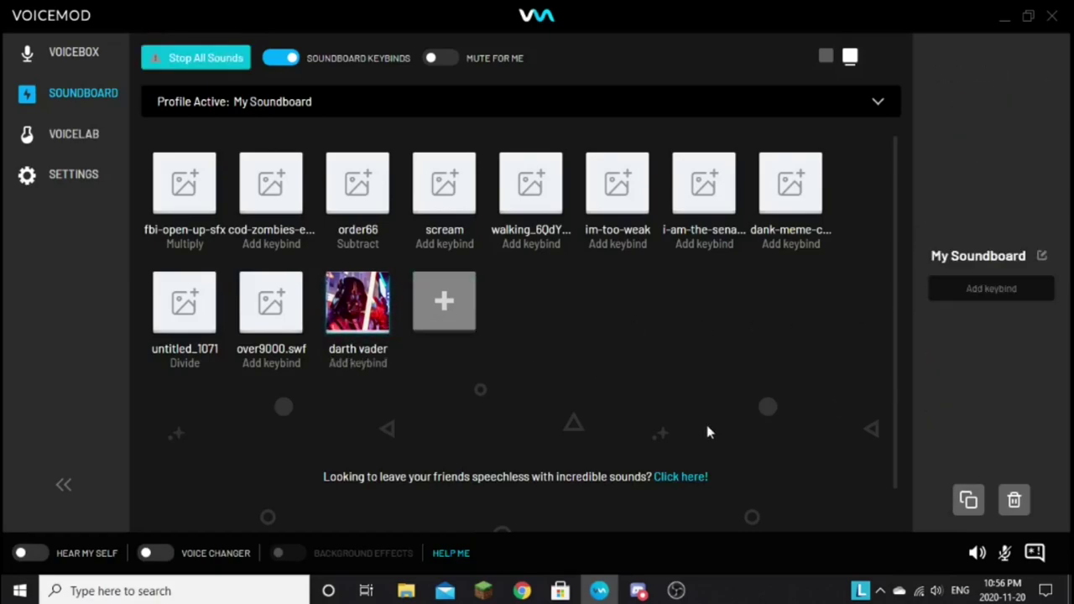
left_click(216, 58)
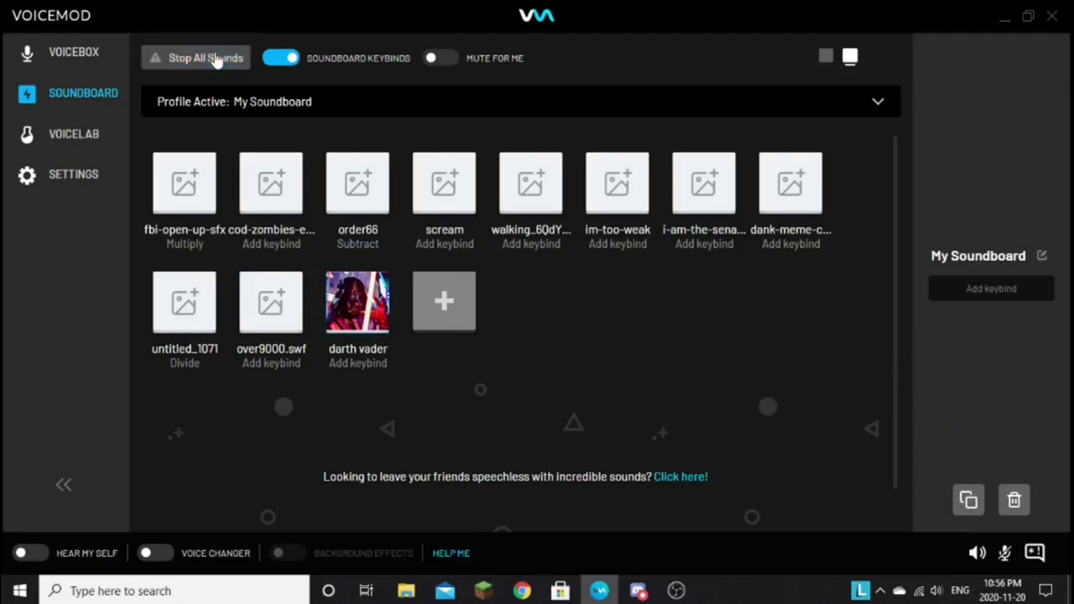
- Assign Page Down as the darth vader sound's keybind and stop all sounds
left_click(371, 327)
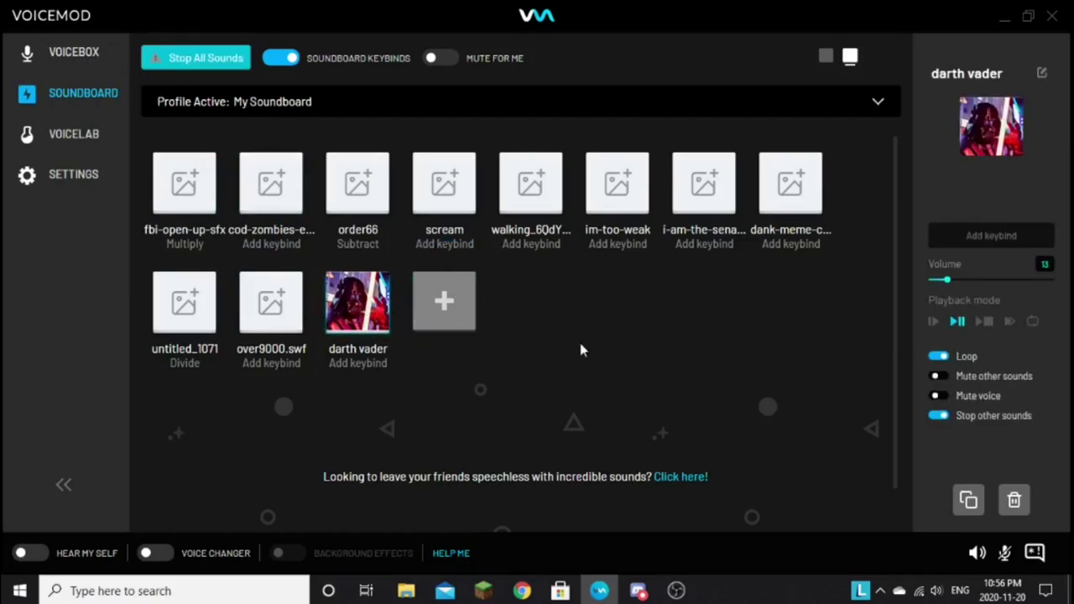
left_click(1001, 244)
key("Page_Down")
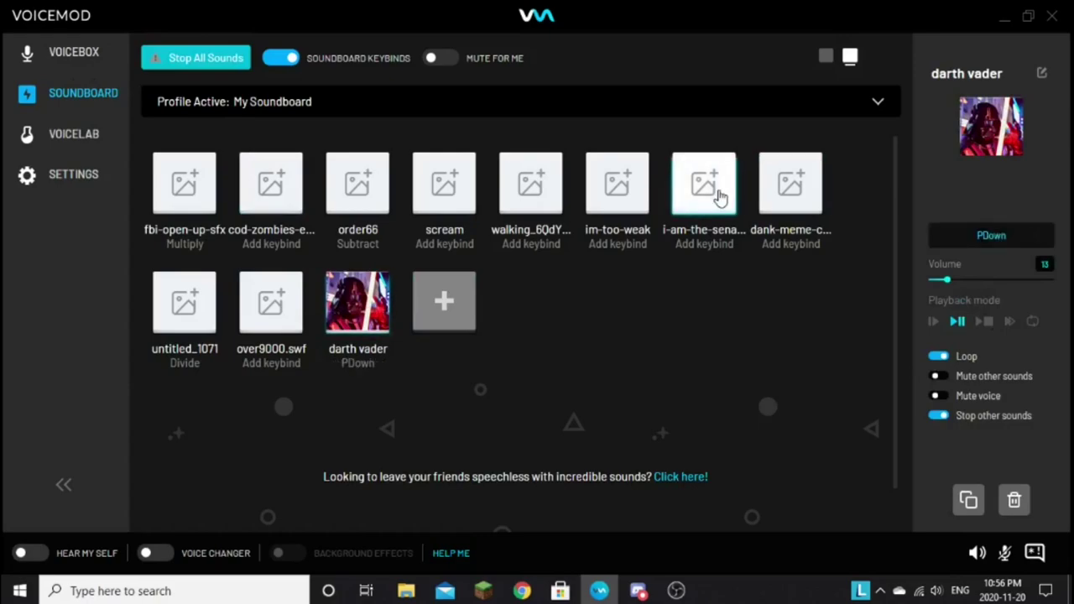
left_click(179, 63)
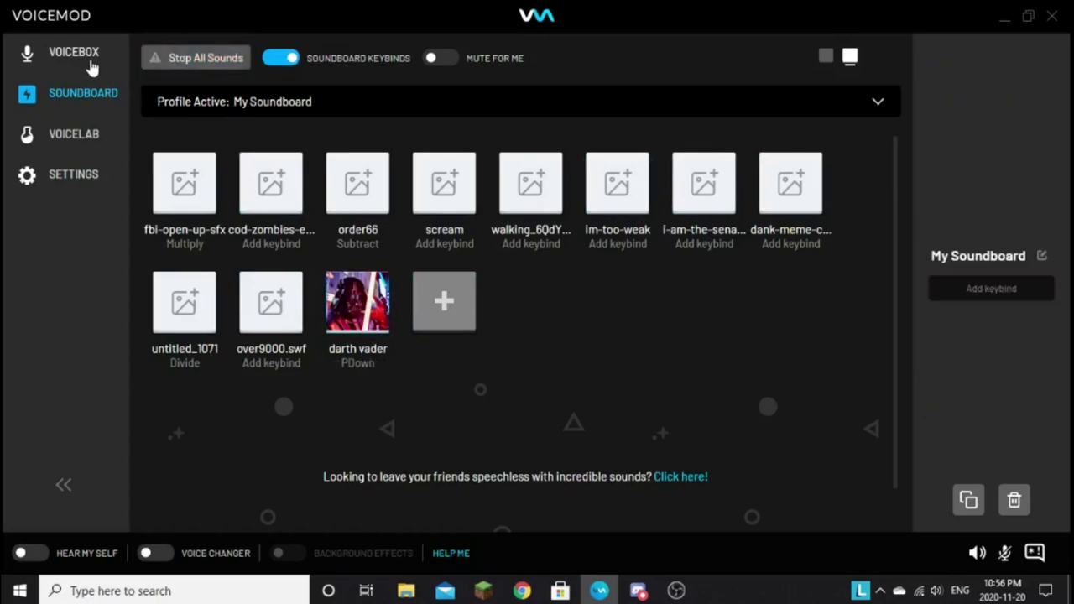
- Try out the Darth vader 1 voice with the voice changer on alongside the darth vader sound, ending with both off
left_click(93, 65)
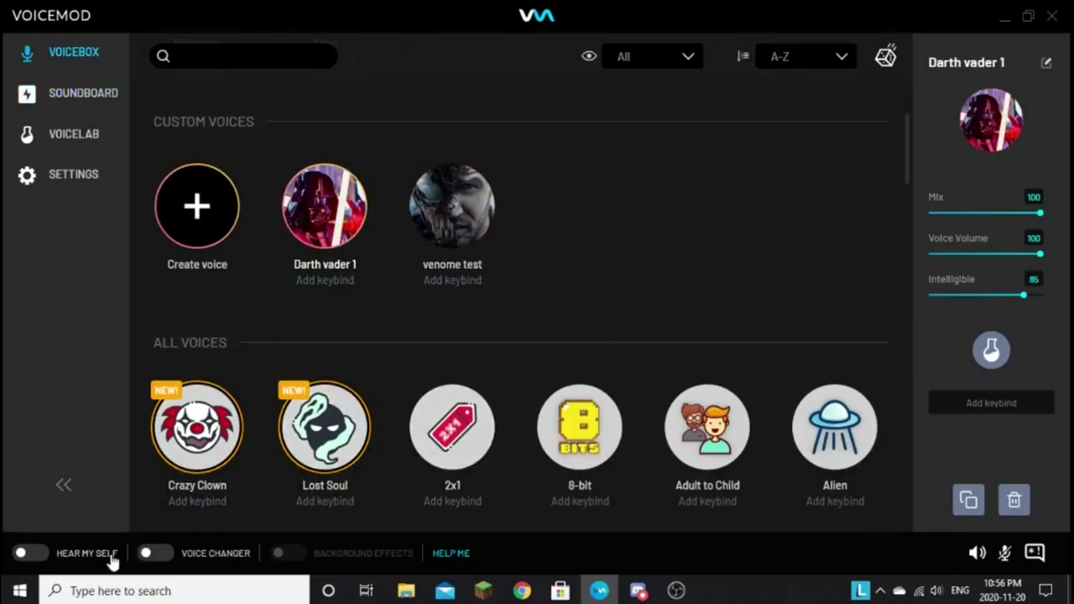
left_click(150, 554)
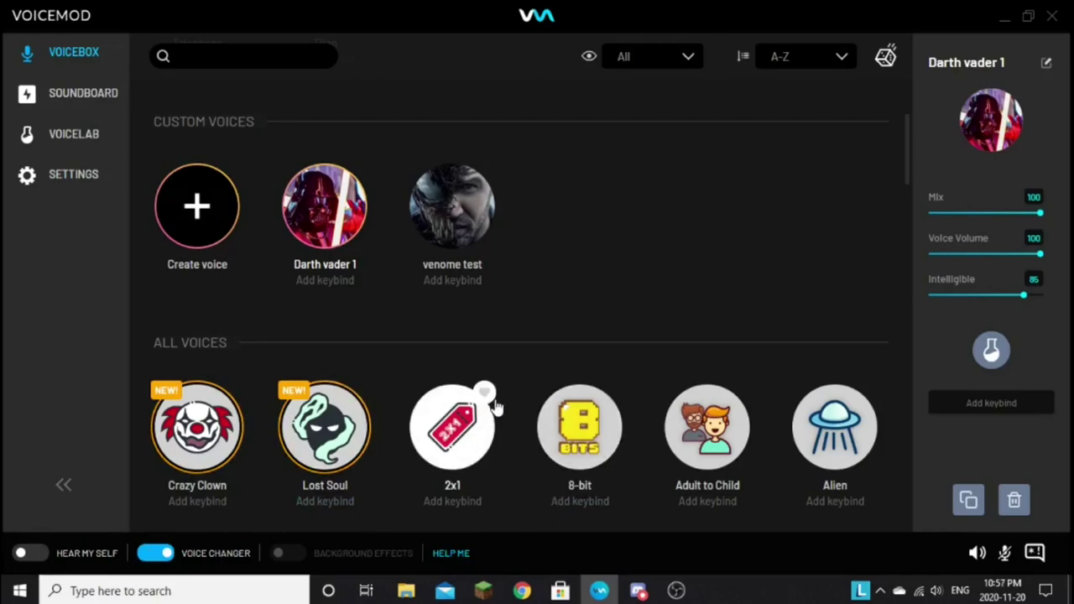
left_click(94, 97)
left_click(357, 302)
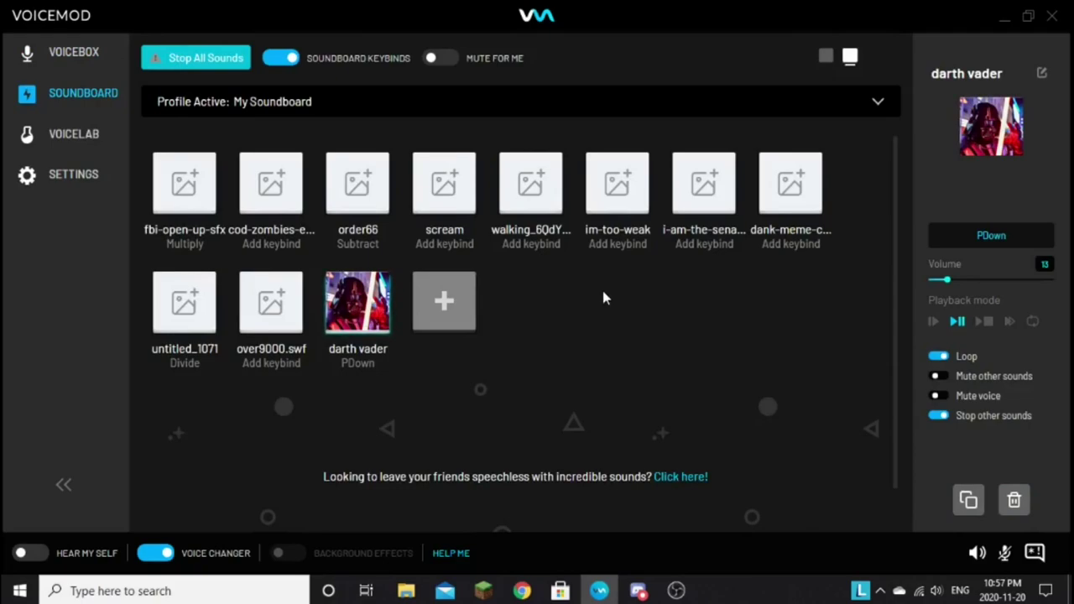
left_click(152, 56)
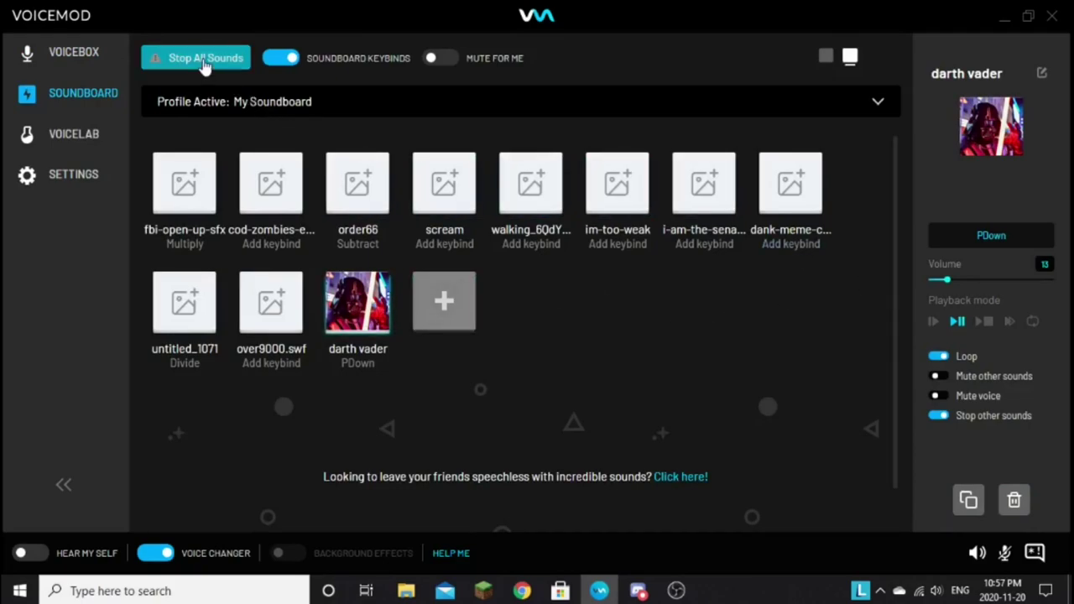
left_click(81, 60)
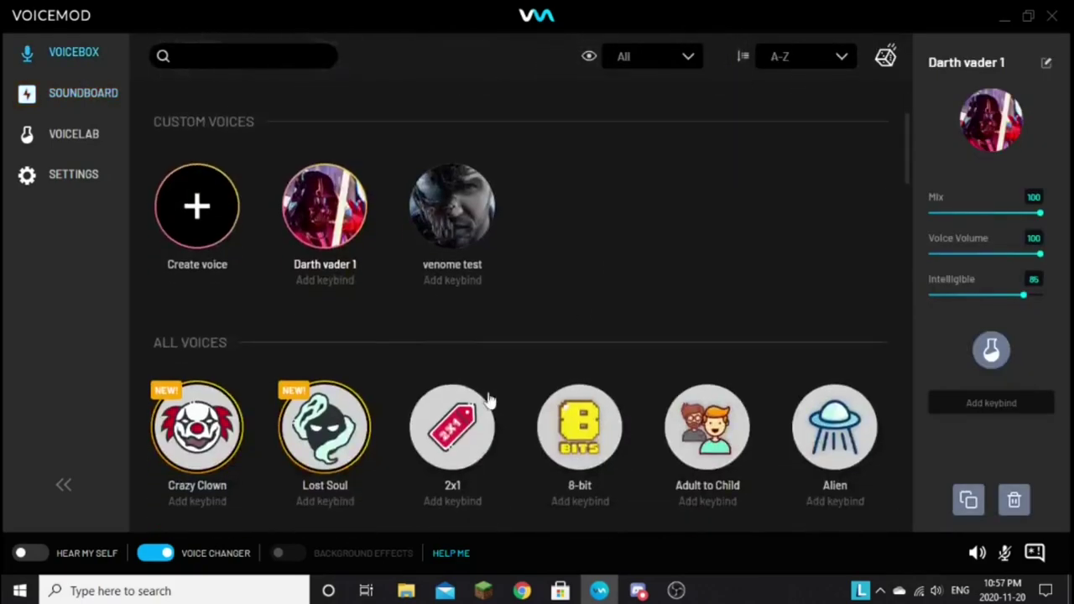
left_click(164, 554)
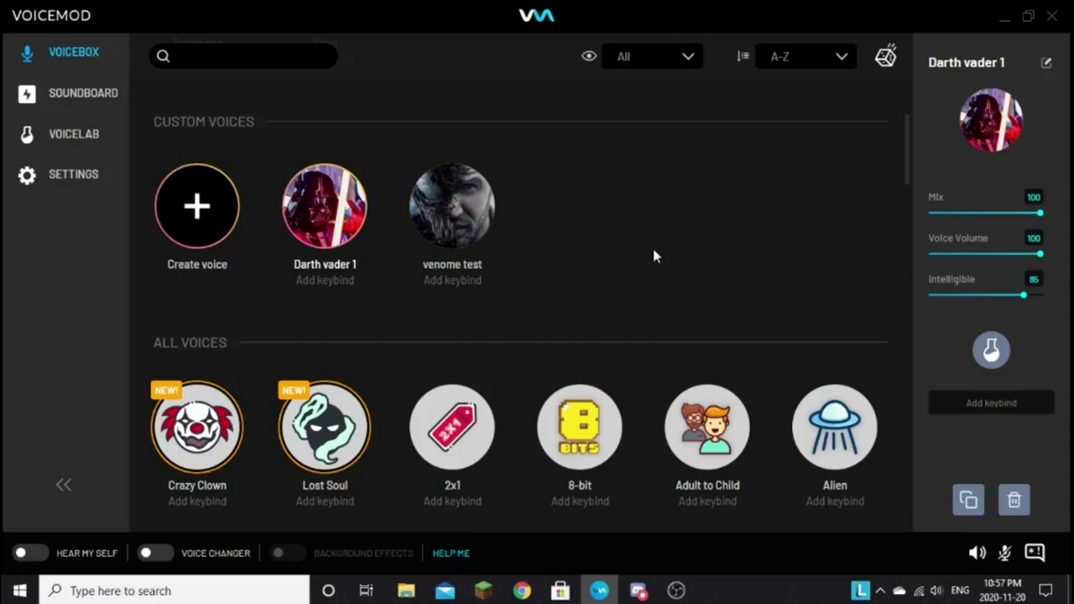
- Select the Crazy Clown voice and try it by switching the voice changer on and back off
mouse_move(461, 275)
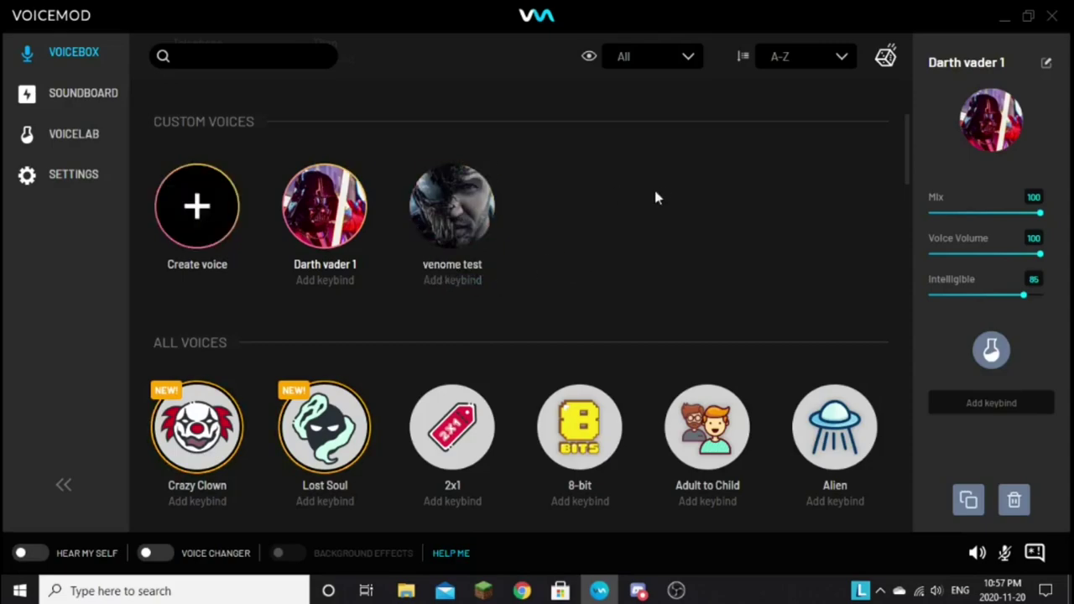
scroll(436, 268, "down", 8)
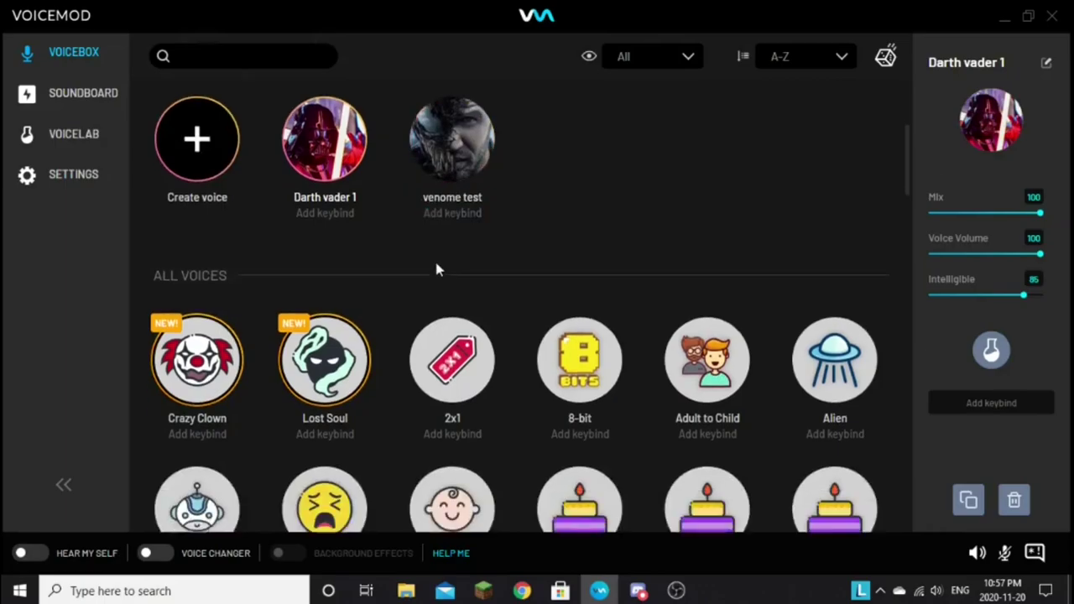
scroll(536, 227, "down", 10)
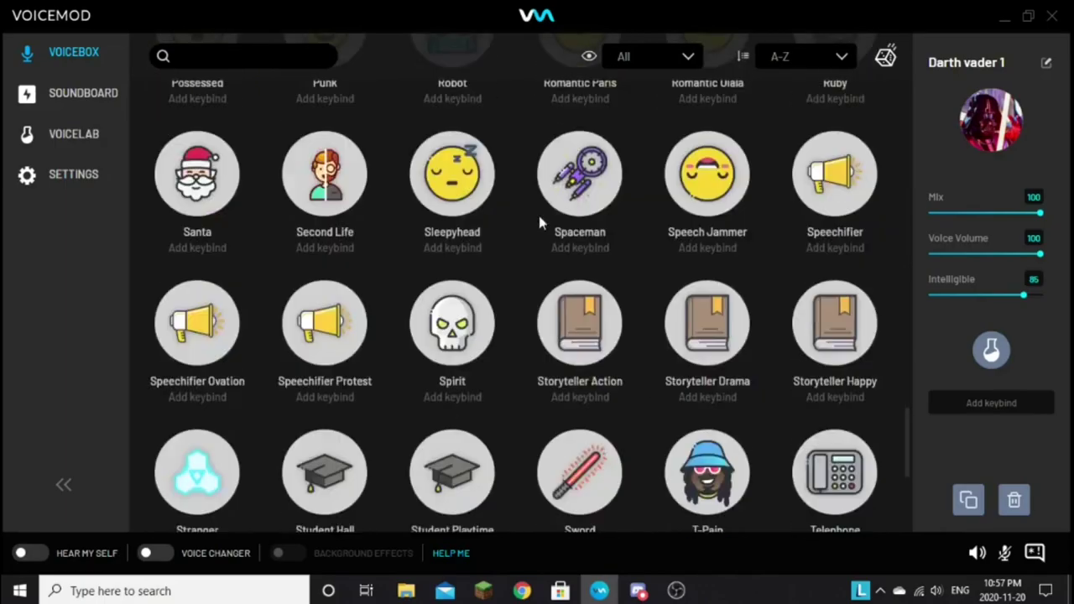
scroll(535, 226, "up", 8)
scroll(503, 235, "up", 10)
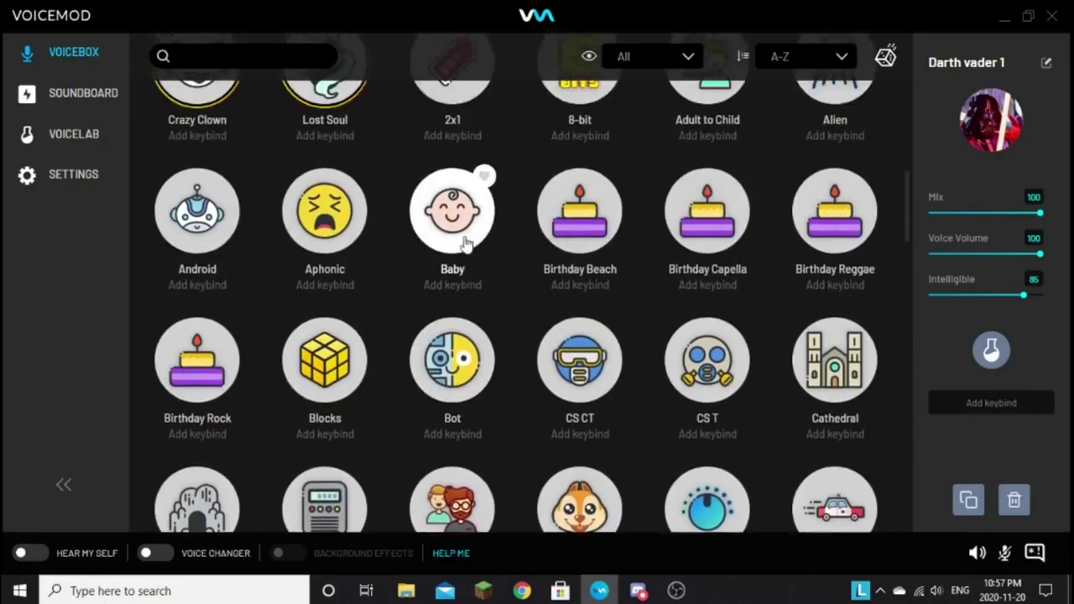
left_click(166, 311)
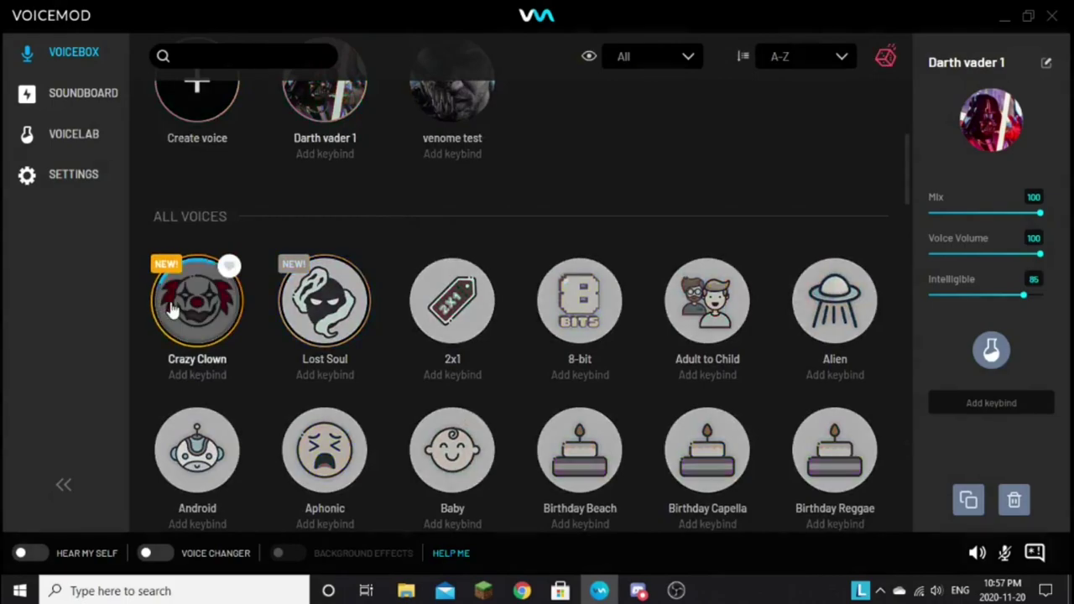
left_click(166, 556)
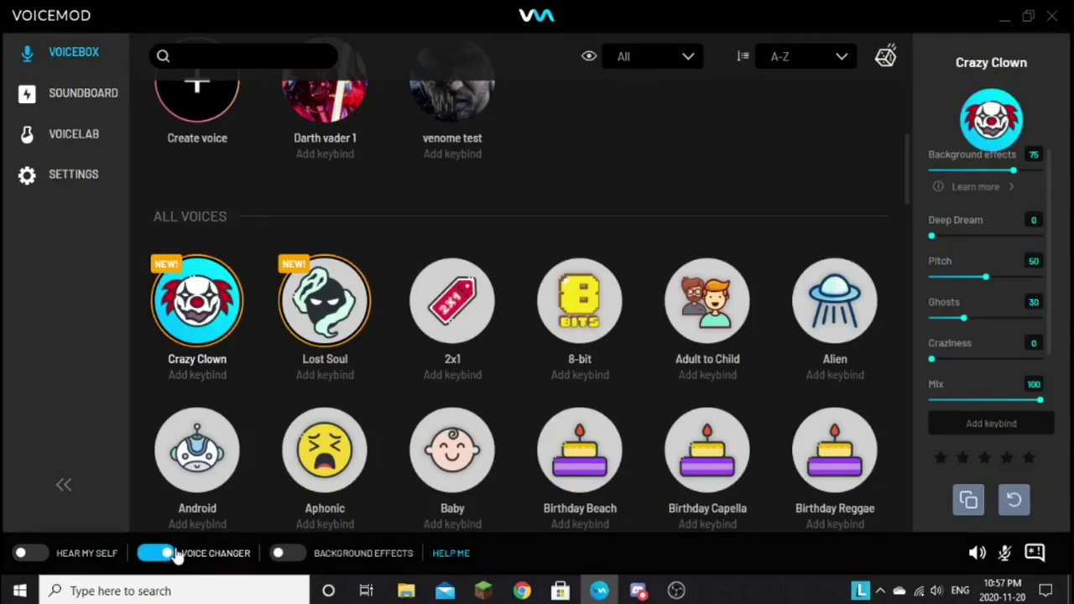
left_click(167, 554)
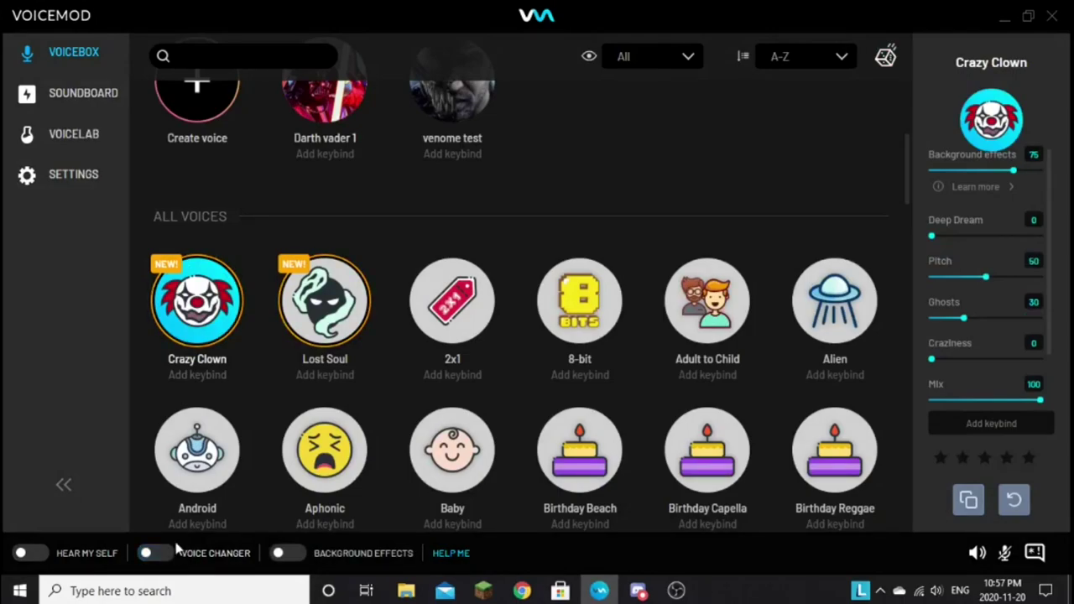
- Examine the full list of available voices through to its end and return to the favorites
scroll(534, 338, "down", 6)
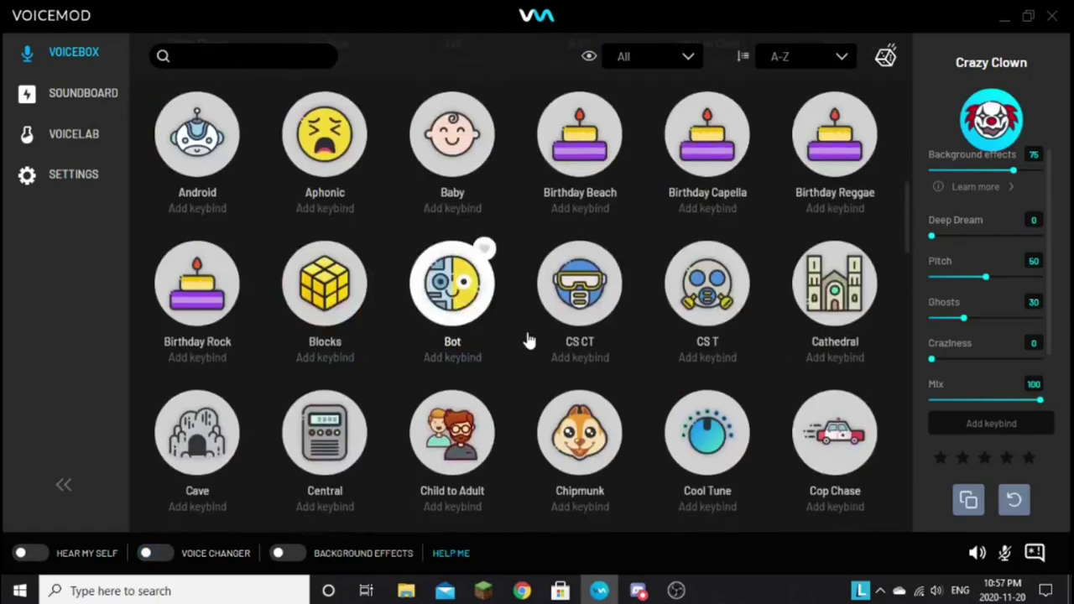
scroll(568, 343, "down", 3)
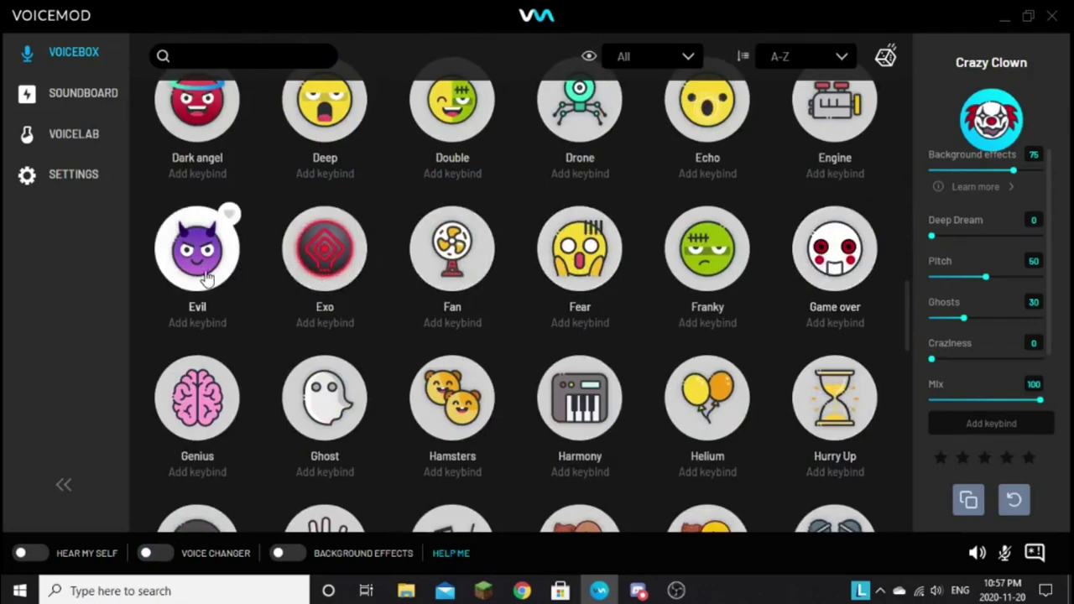
scroll(207, 277, "down", 1)
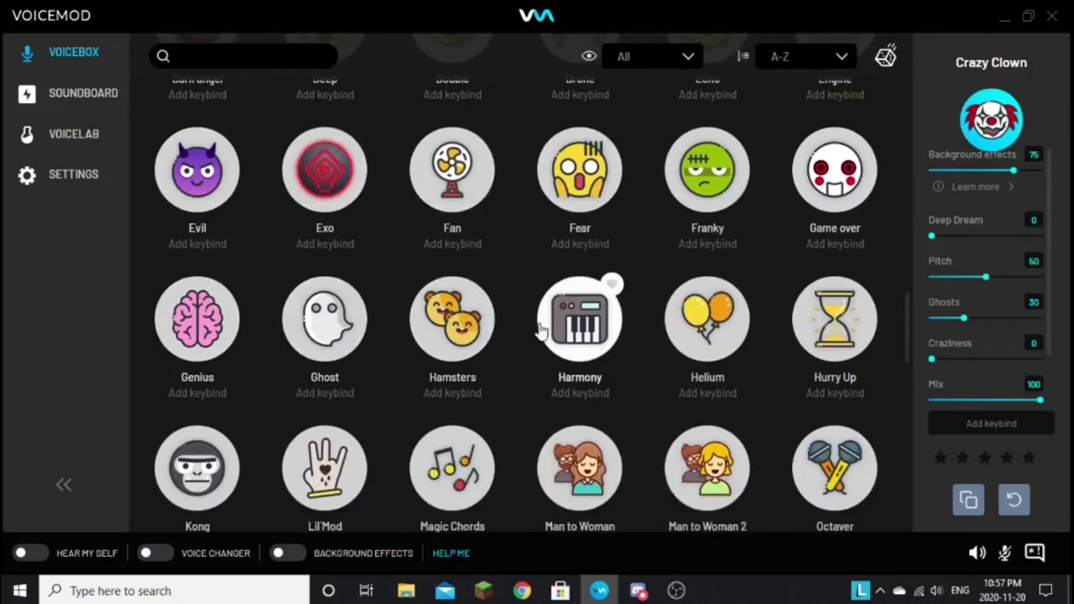
scroll(541, 331, "down", 2)
scroll(348, 336, "down", 2)
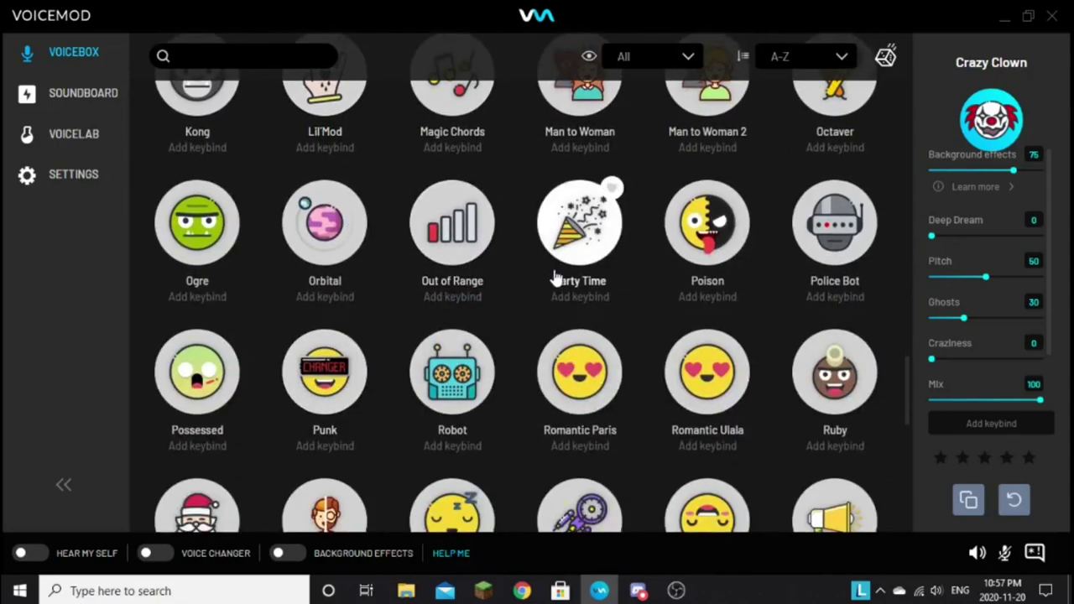
scroll(554, 279, "down", 4)
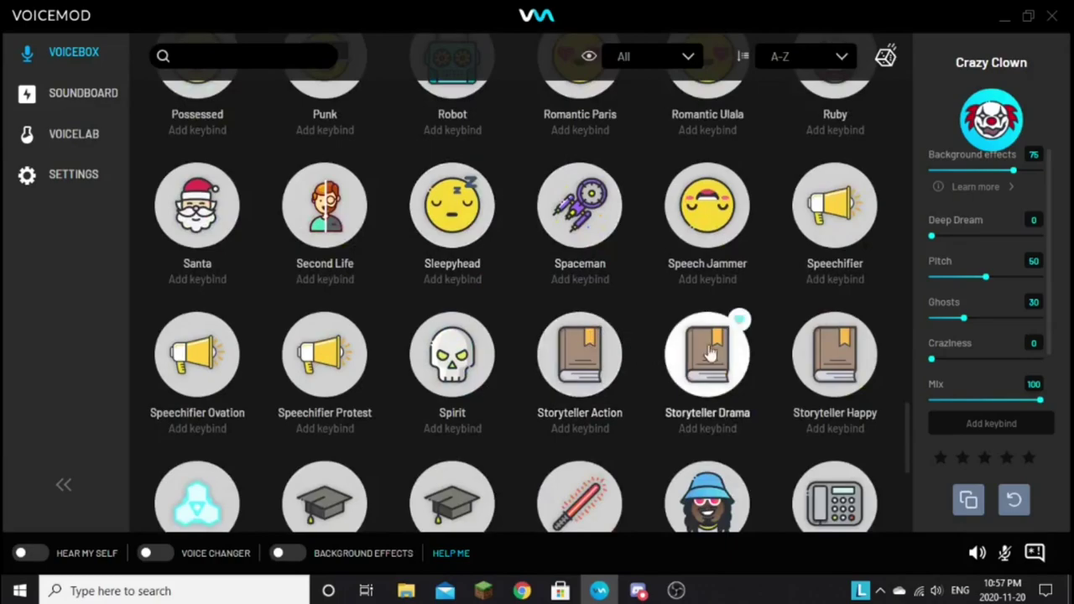
scroll(855, 357, "down", 2)
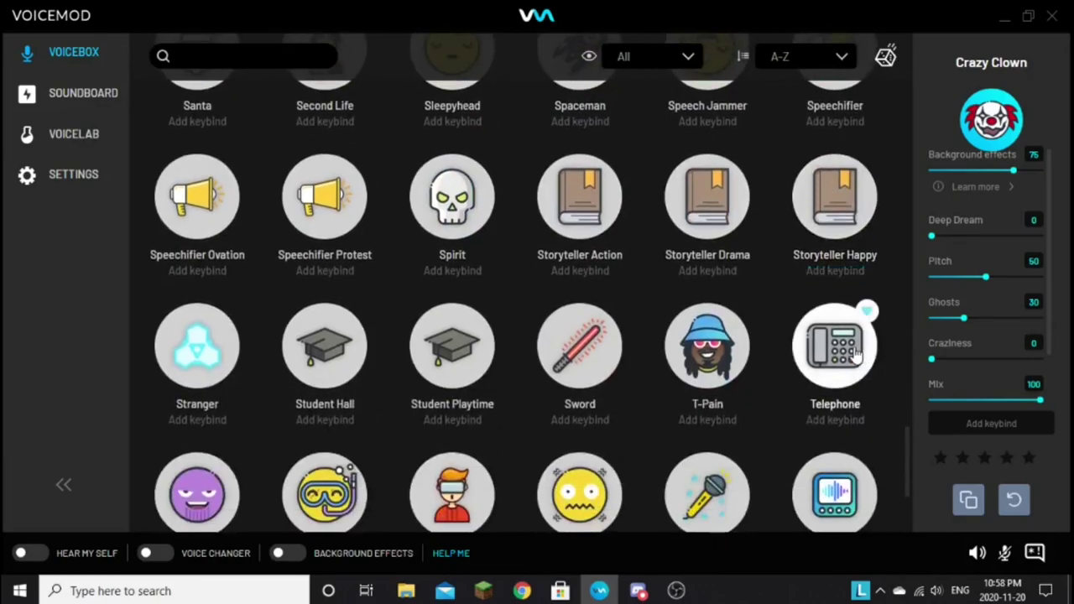
scroll(856, 357, "down", 3)
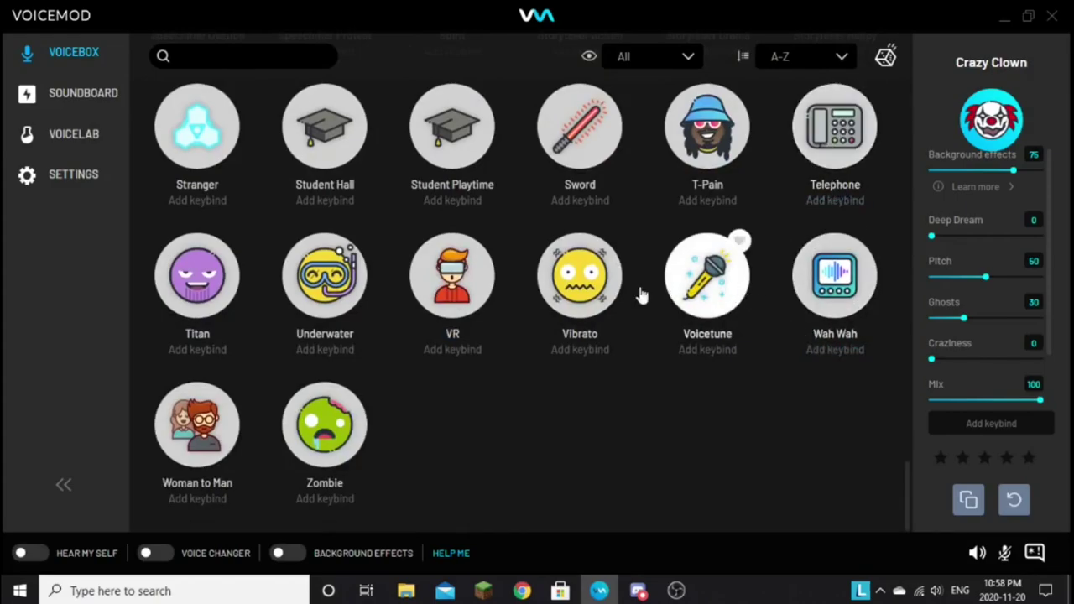
scroll(366, 323, "up", 8)
scroll(366, 323, "up", 20)
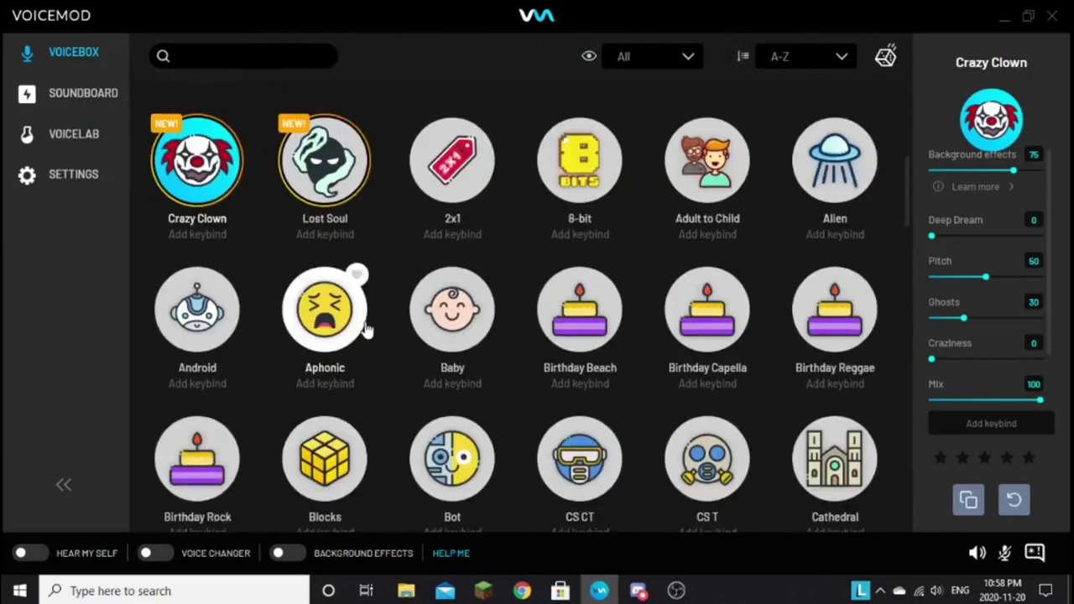
scroll(359, 336, "up", 3)
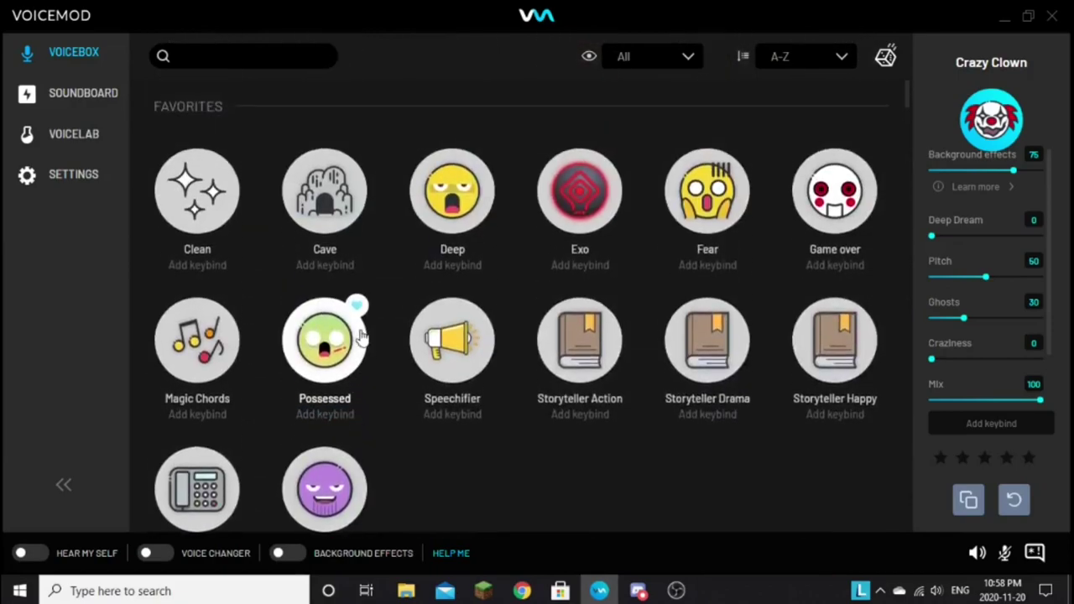
- Try the favorite Speechifier voice with the voice changer switched on and back off, and select the Clean voice
left_click(430, 359)
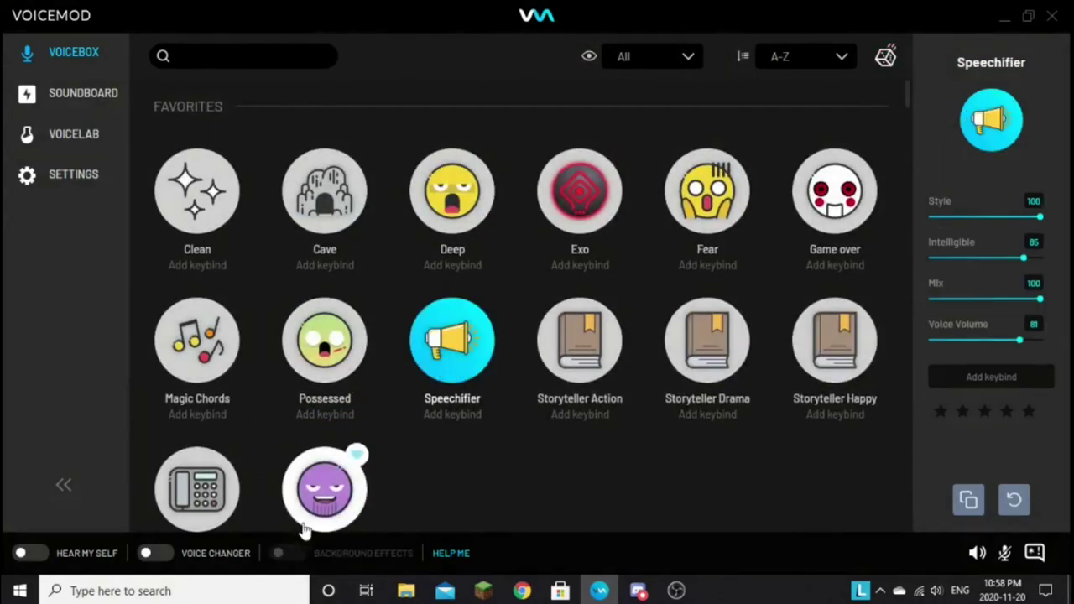
left_click(158, 554)
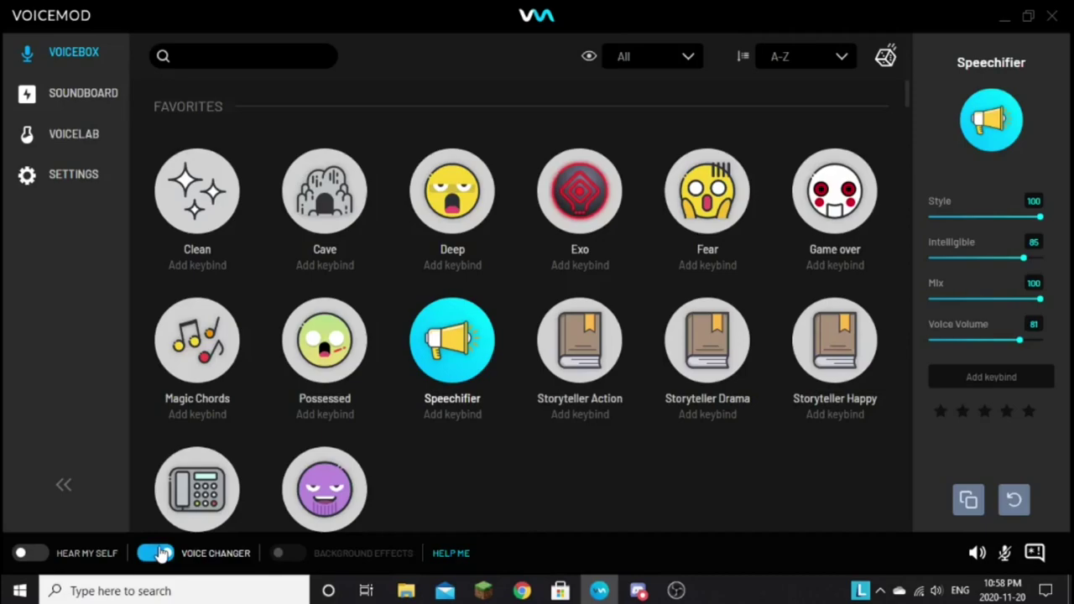
left_click(159, 554)
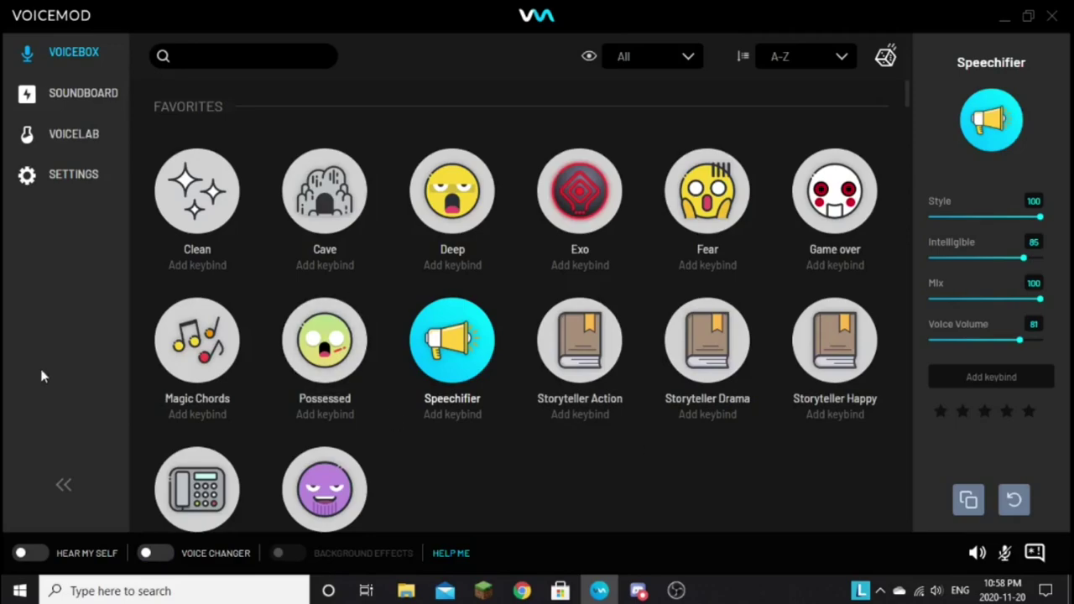
left_click(191, 215)
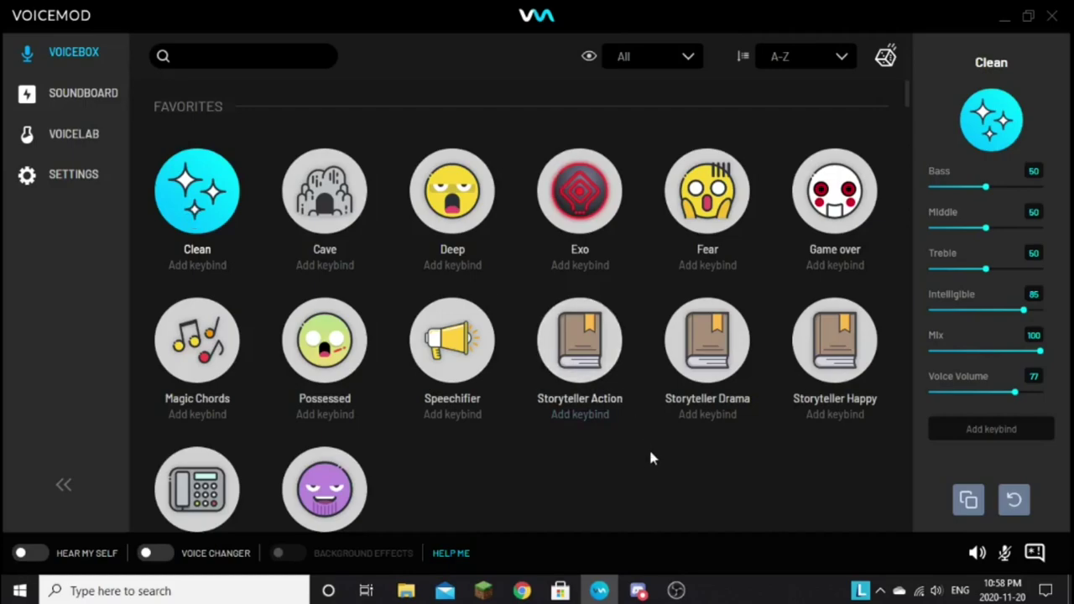
- View the Soundboard and Voicelab again, declining to enable Hear Myself and Voice Changer, and return to the Voicebox
left_click(102, 105)
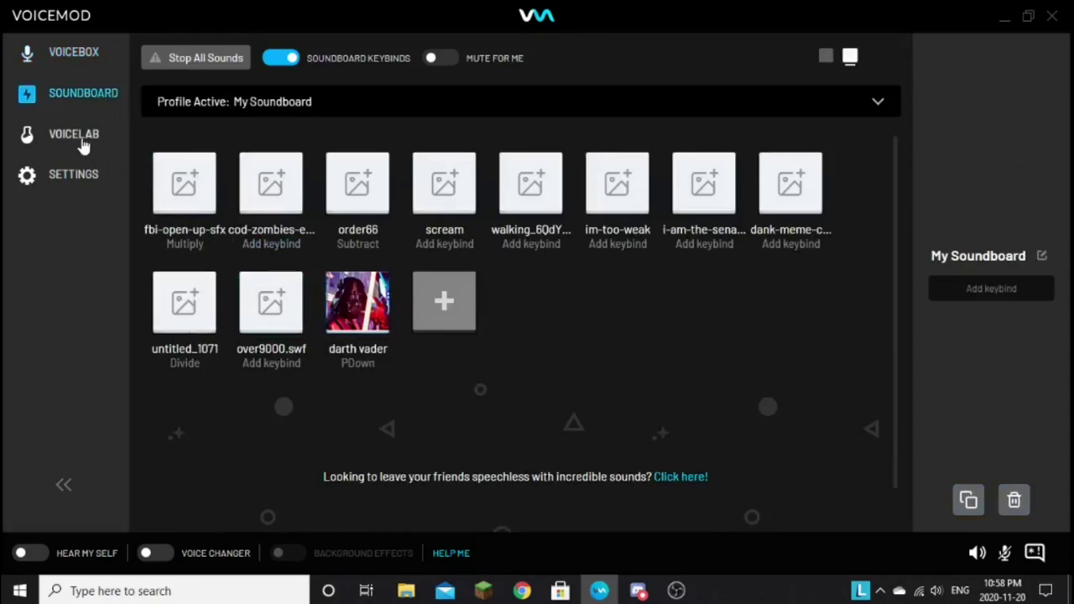
left_click(82, 140)
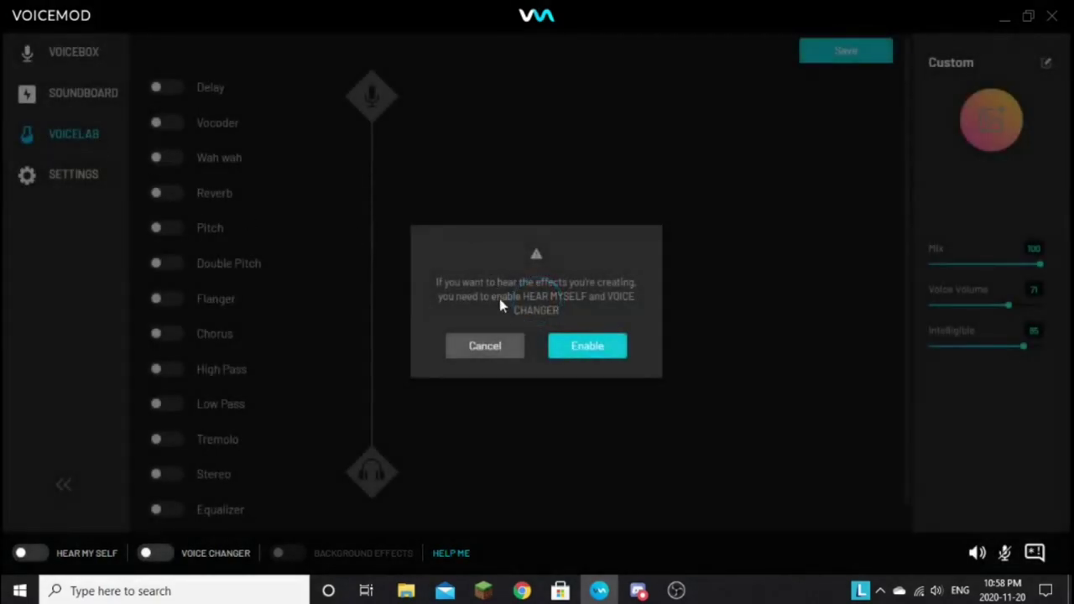
left_click(471, 345)
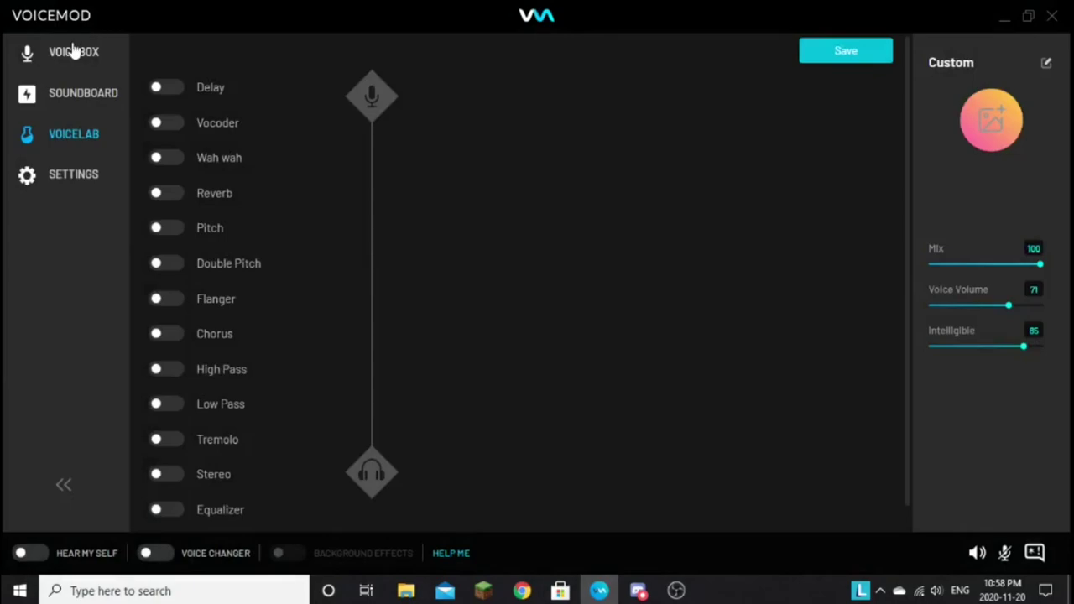
left_click(74, 52)
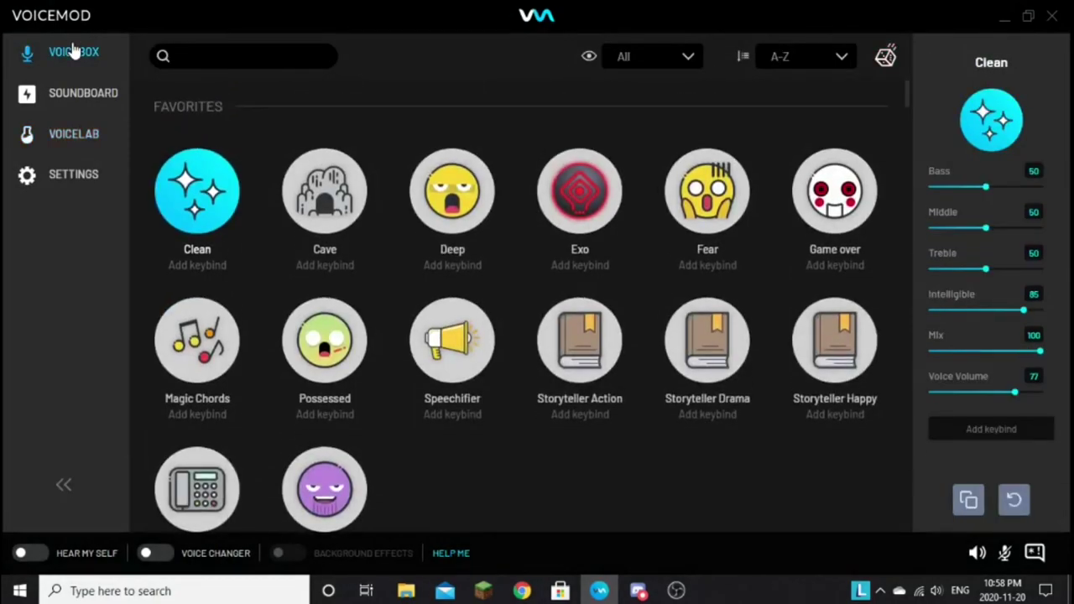